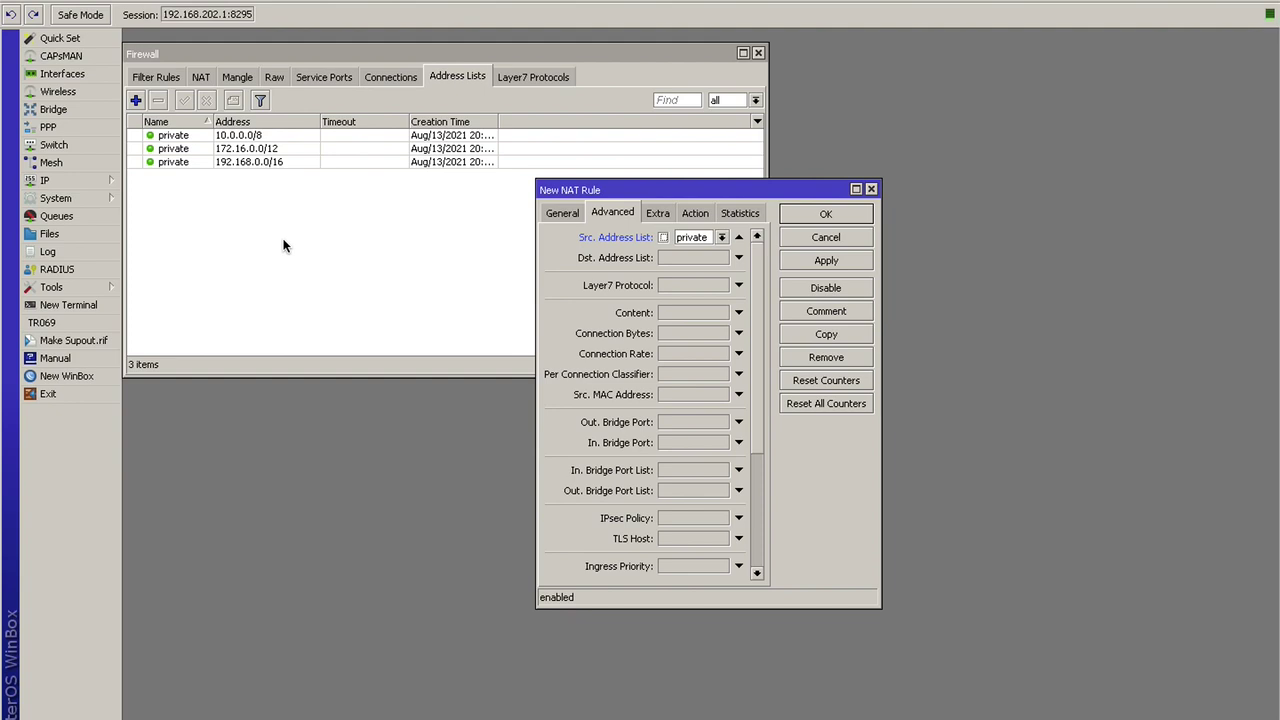
Review the src-nat action and its target addresses in the new NAT rule.
left_click(697, 214)
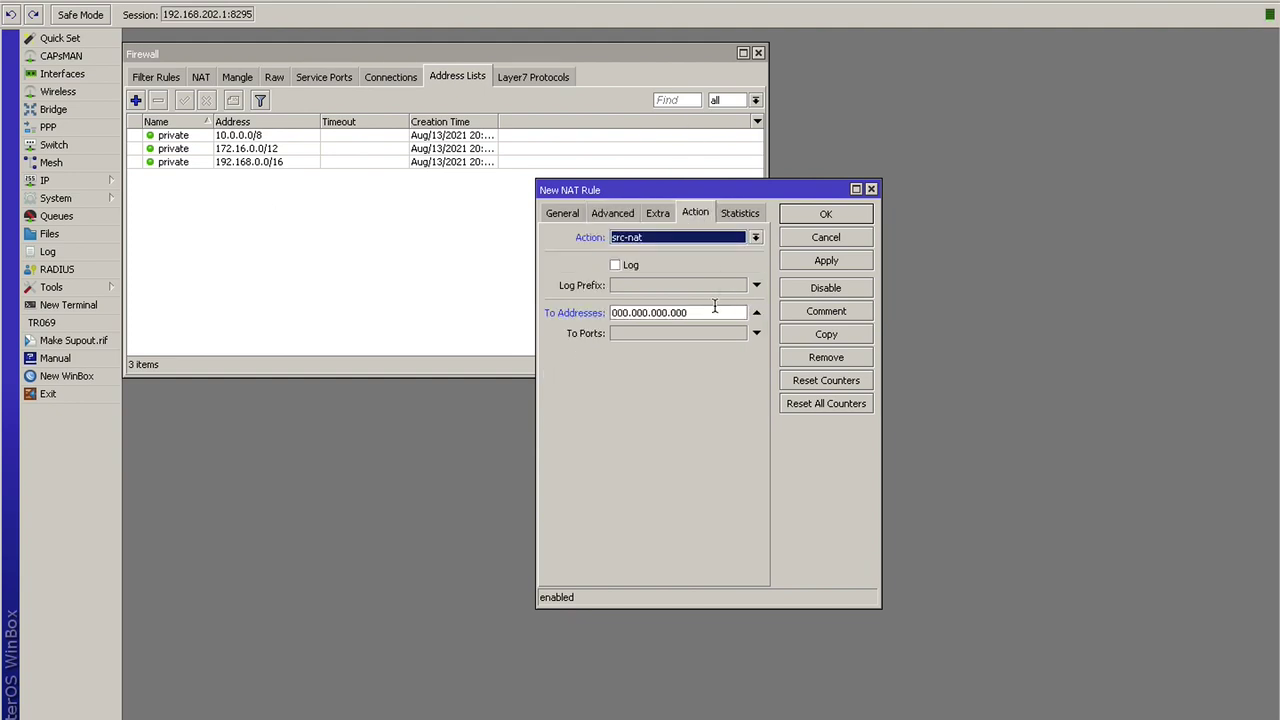
left_click_drag(714, 307, 587, 313)
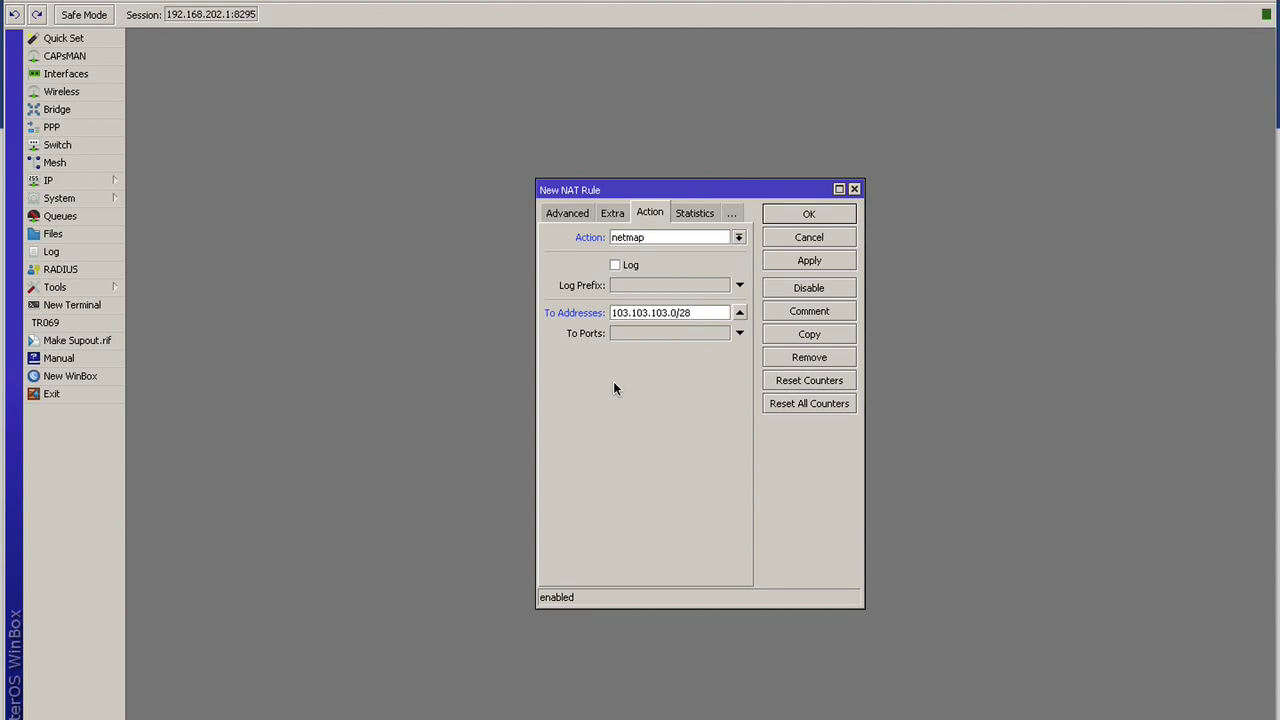
Set the source address of the new srcnat-chain NAT rule to 192.168.1.0/24.
left_click(544, 215)
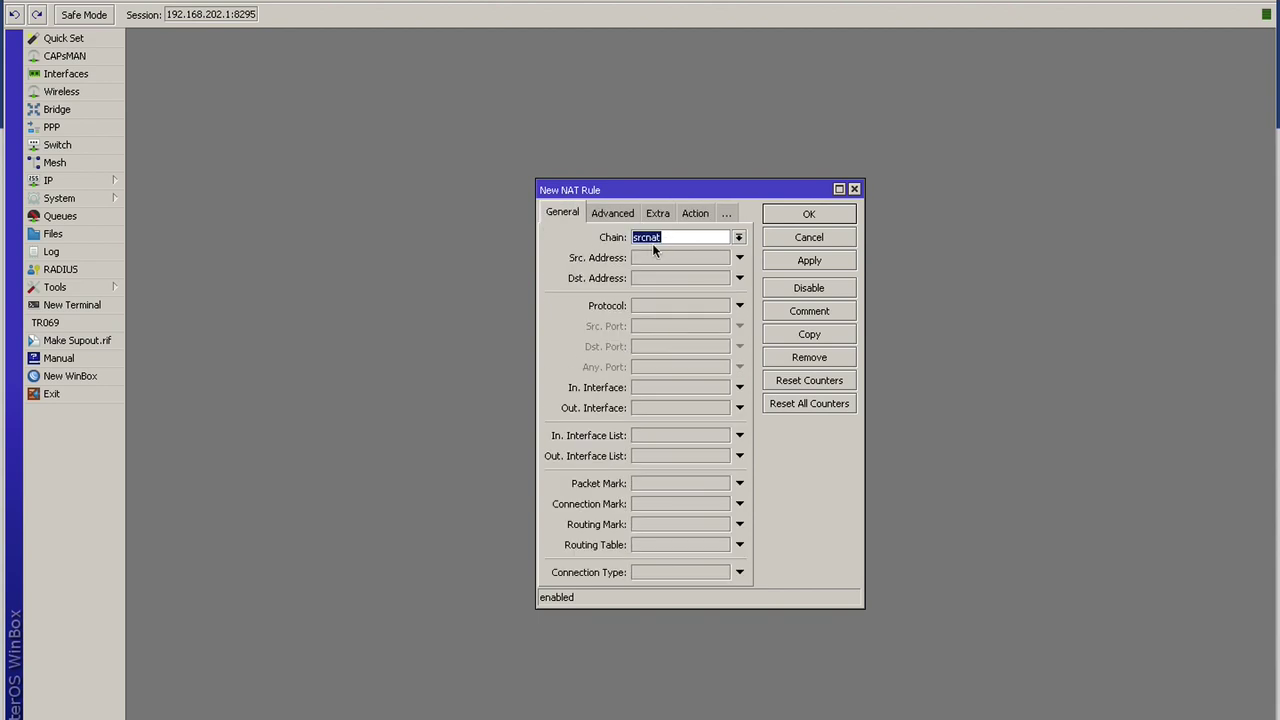
left_click(649, 258)
type("19")
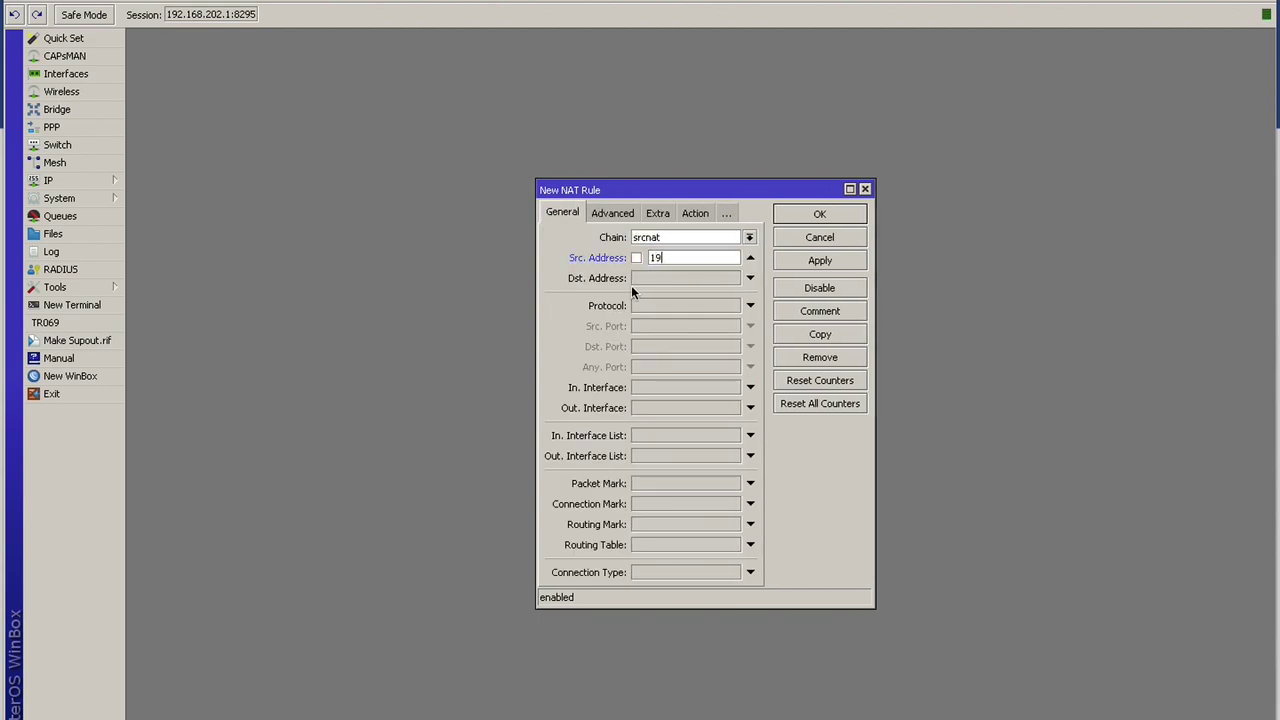
type("2.168.1.0/24")
Compare the netmap rule's target address range with its source address range.
left_click(695, 213)
left_click(706, 312)
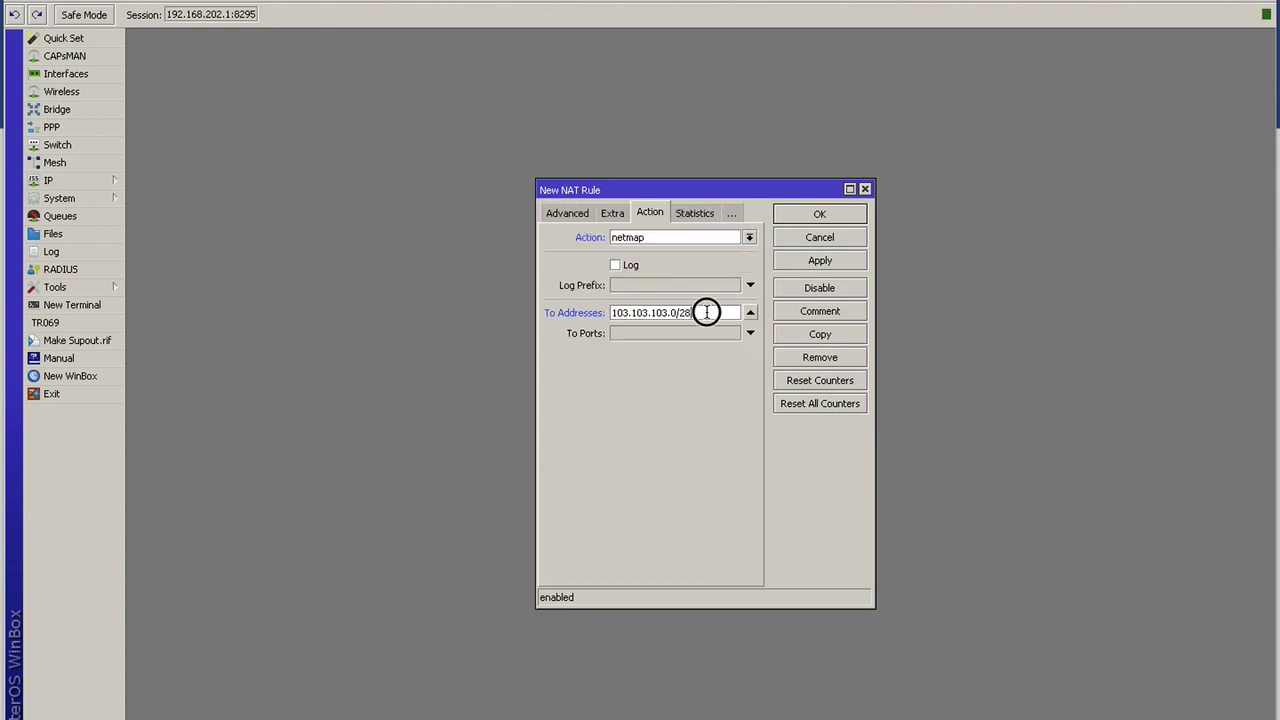
left_click_drag(706, 312, 603, 311)
left_click(570, 213)
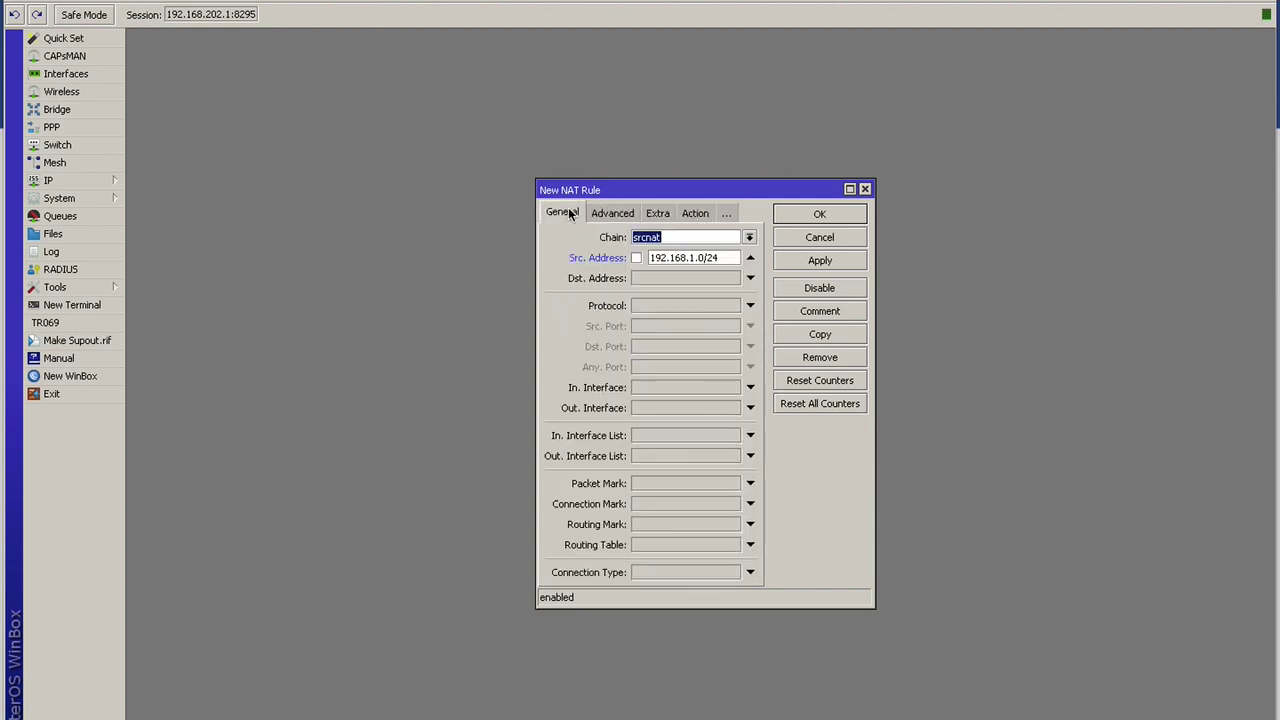
left_click_drag(728, 258, 626, 263)
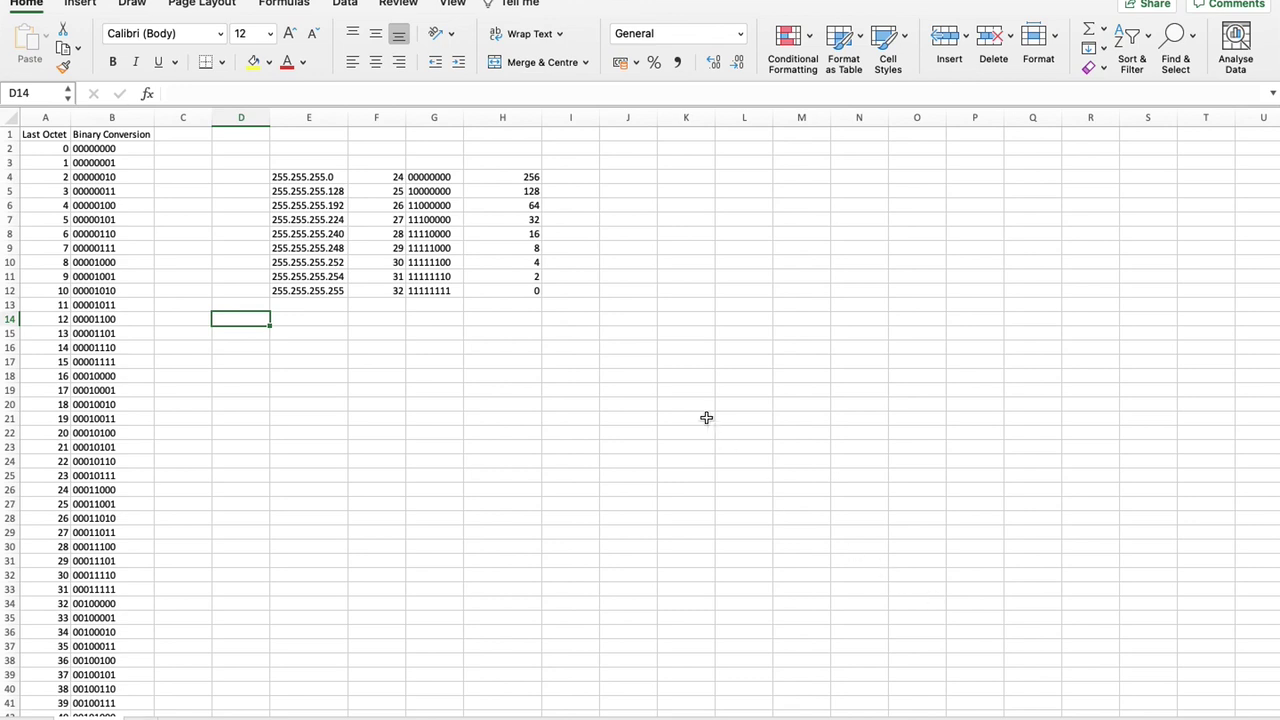
Switch to the Excel subnet sheet and highlight the /28 row and the binary values for last octets 0 to 15.
left_click_drag(533, 234, 314, 234)
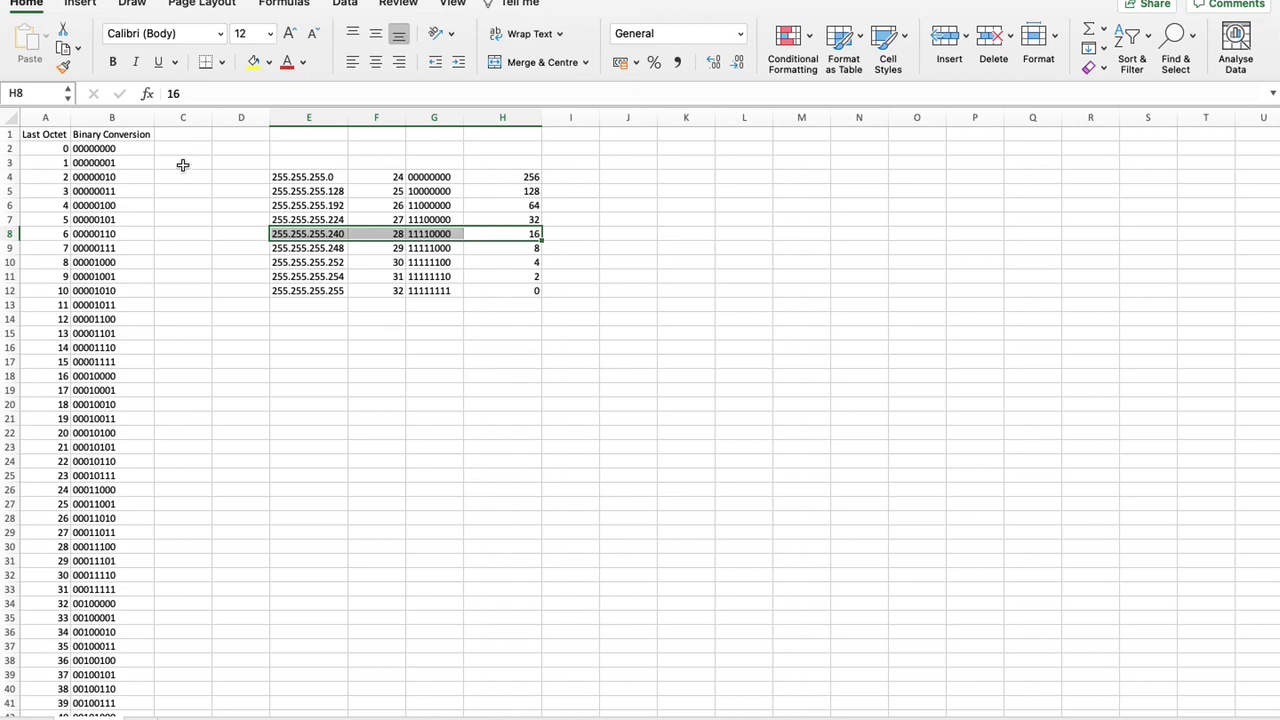
left_click_drag(106, 148, 115, 359)
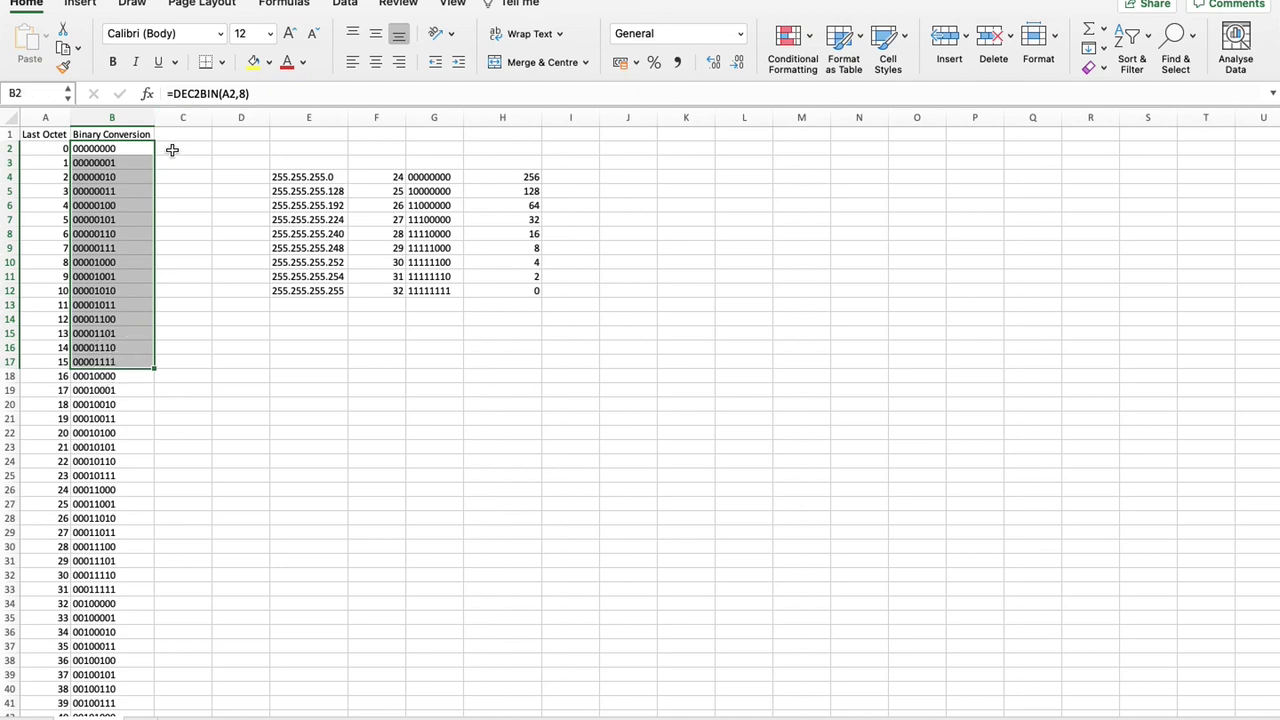
Enter 103.103.103.0 in C2, beside the binary value for last octet 0.
left_click(172, 149)
type("103.")
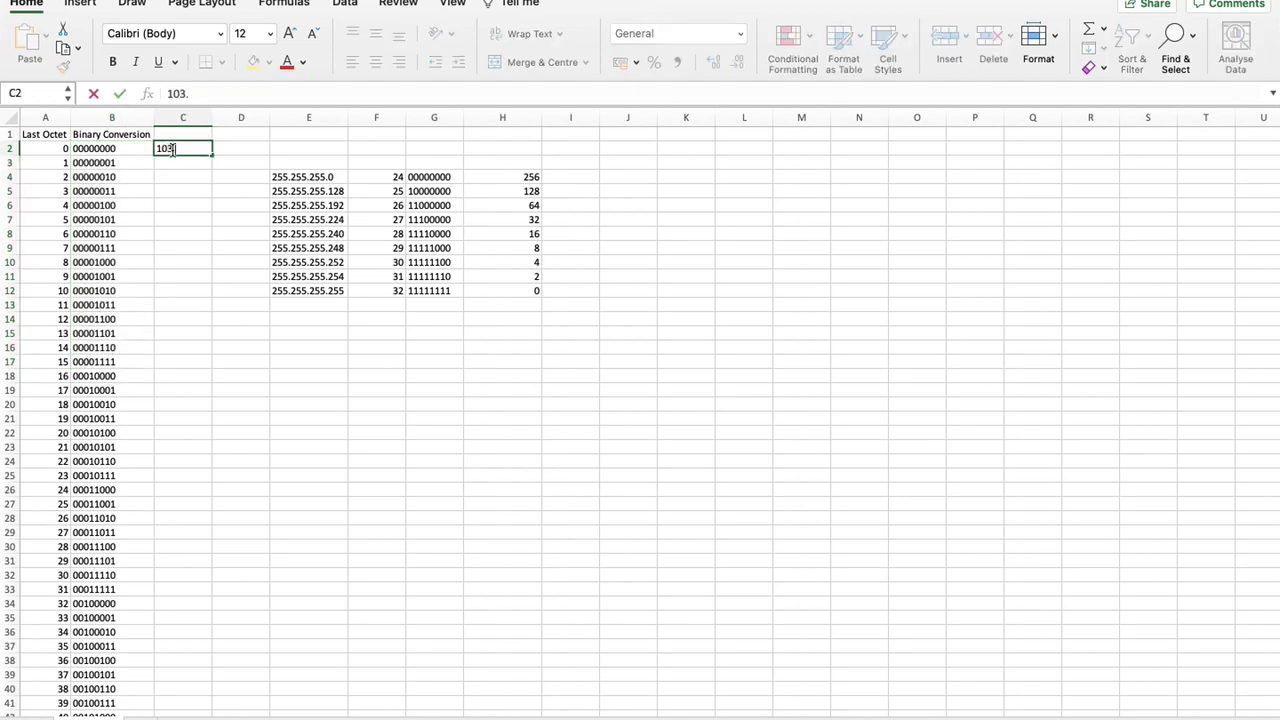
type("103.103.0")
key("Return")
Fill C3:C16 with the numbers 1 to 14 and C17 with 103.103.103.15, widening column C to fit.
type("1")
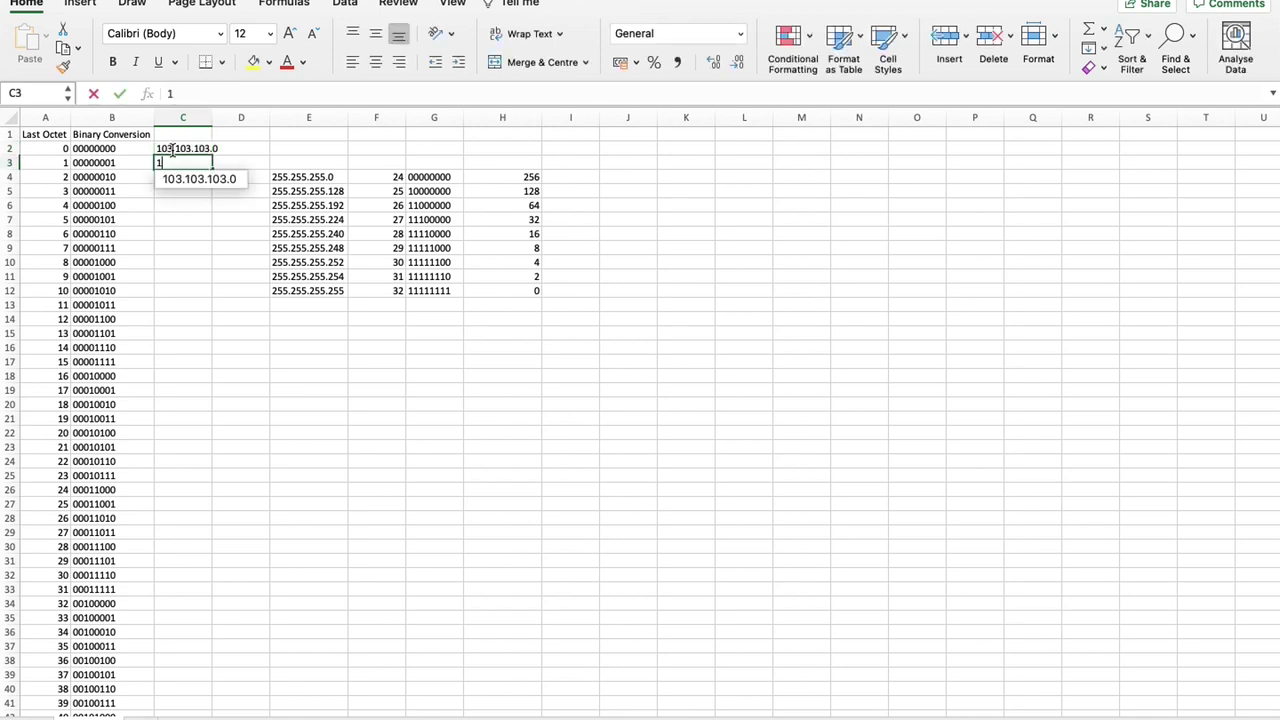
key("Return")
type("2")
key("Return")
type("3")
key("Return")
type("4 5 ")
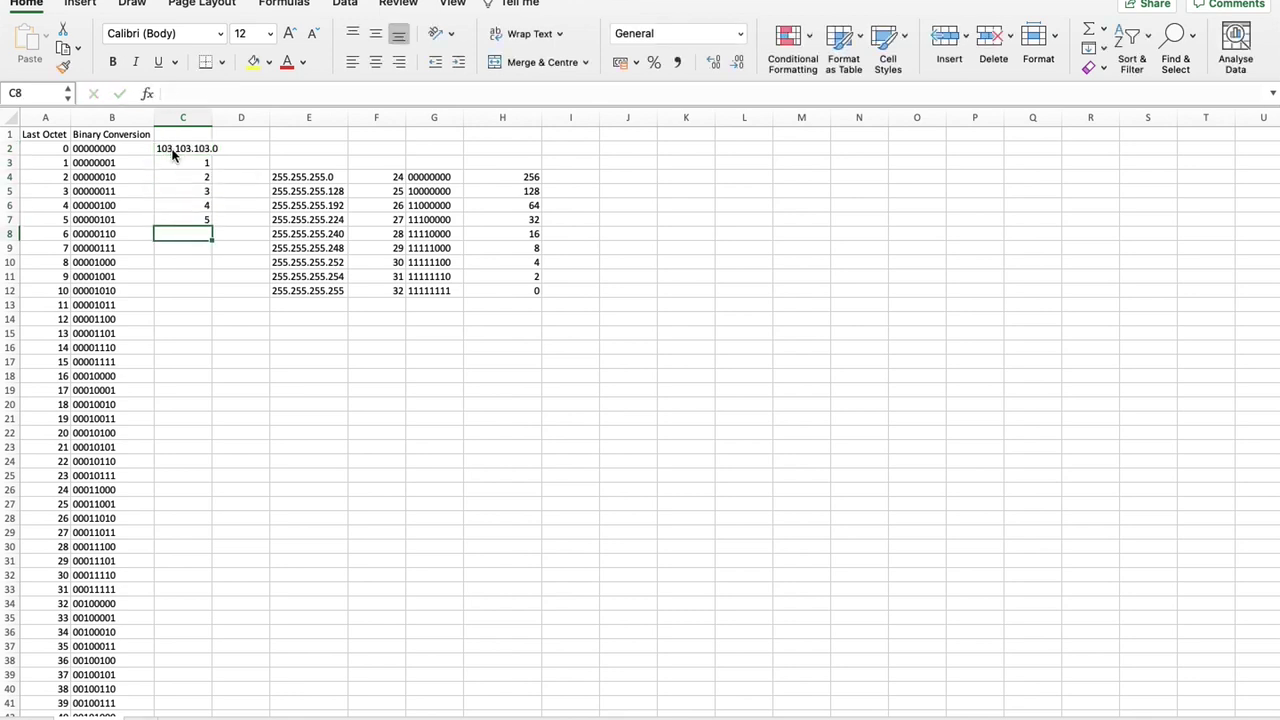
type("6 7 8 9")
key("Return")
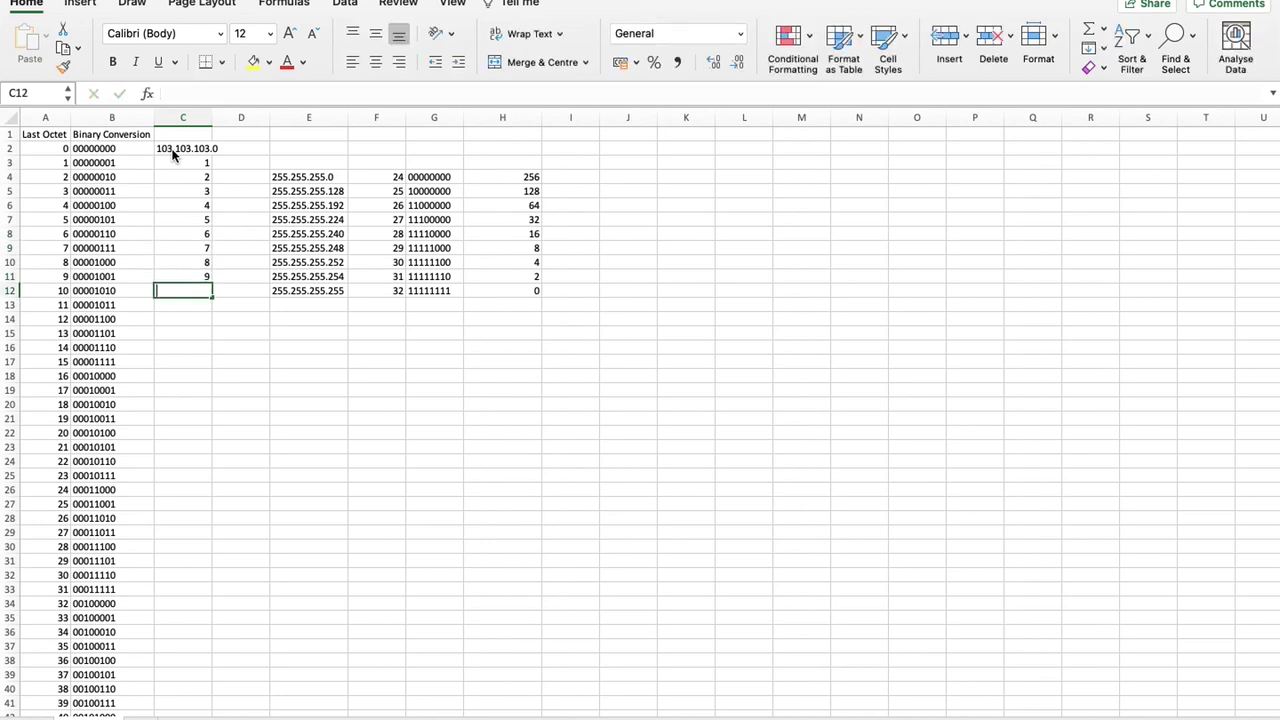
type("10 11 12 13 14 15")
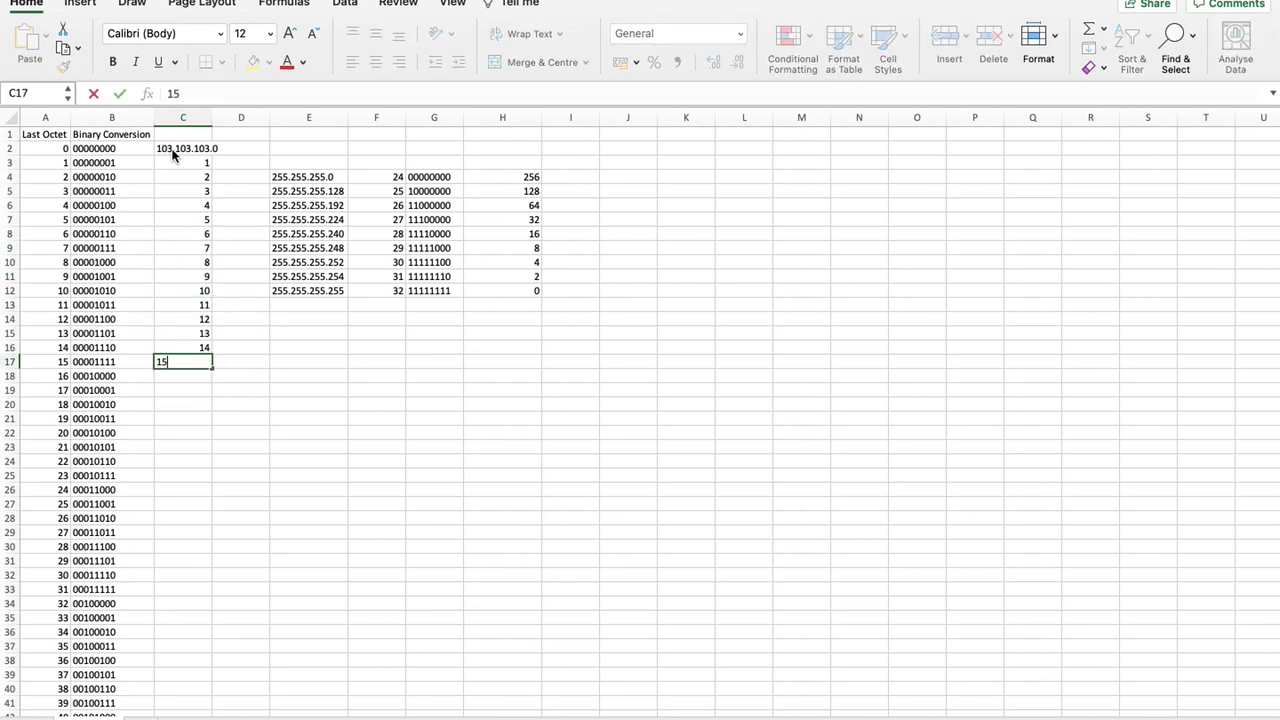
key("Return")
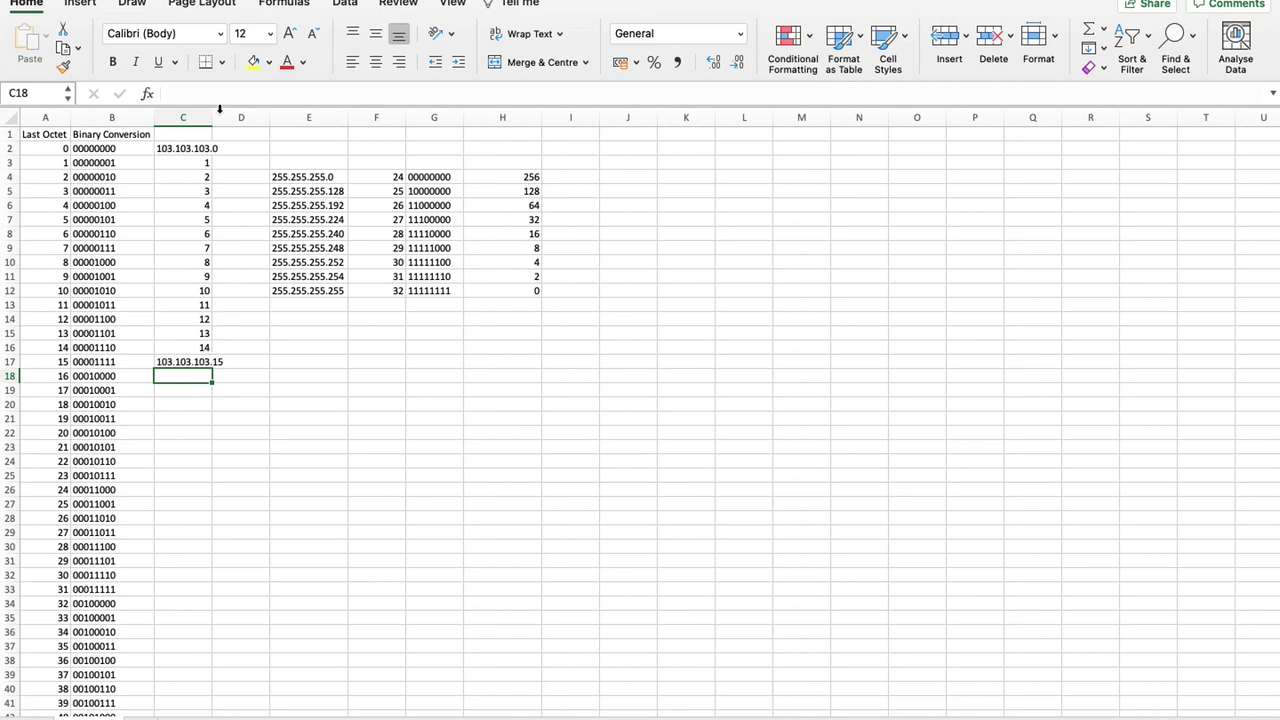
left_click_drag(207, 118, 228, 118)
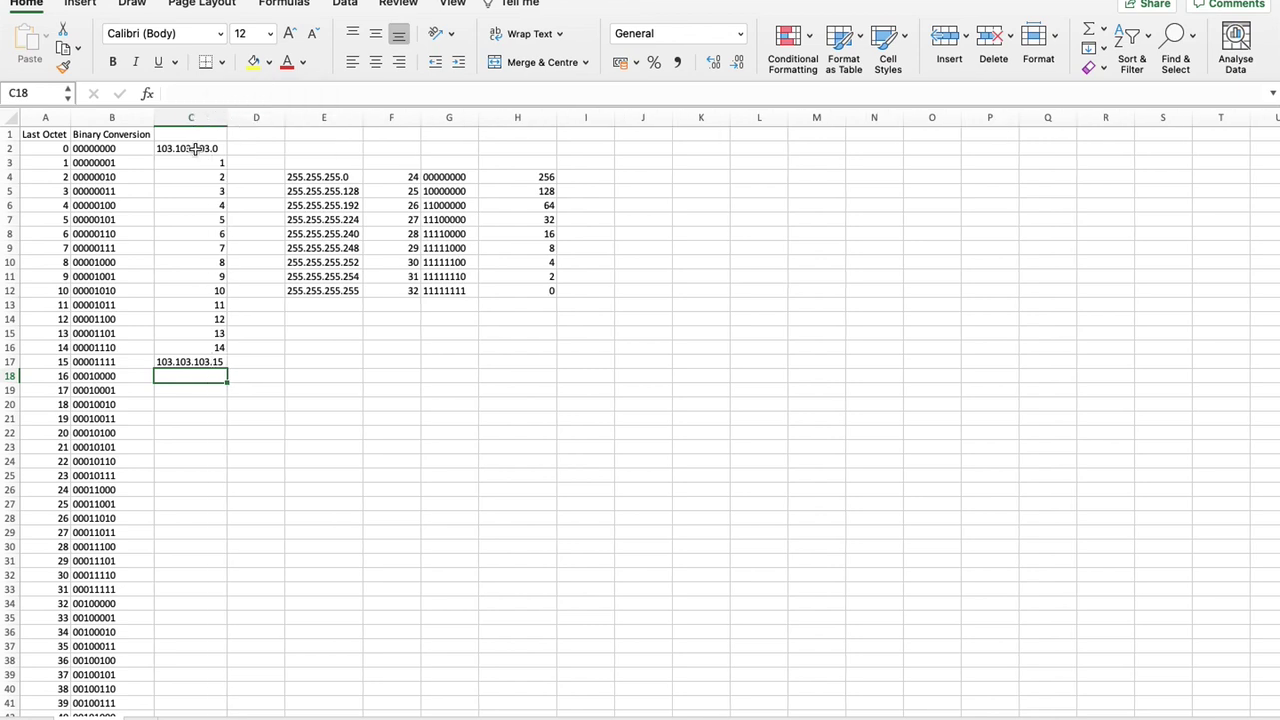
Copy the address block C2:C17 and paste it consecutively at C18, C34 and C50 to repeat the mapping.
left_click_drag(37, 147, 40, 347)
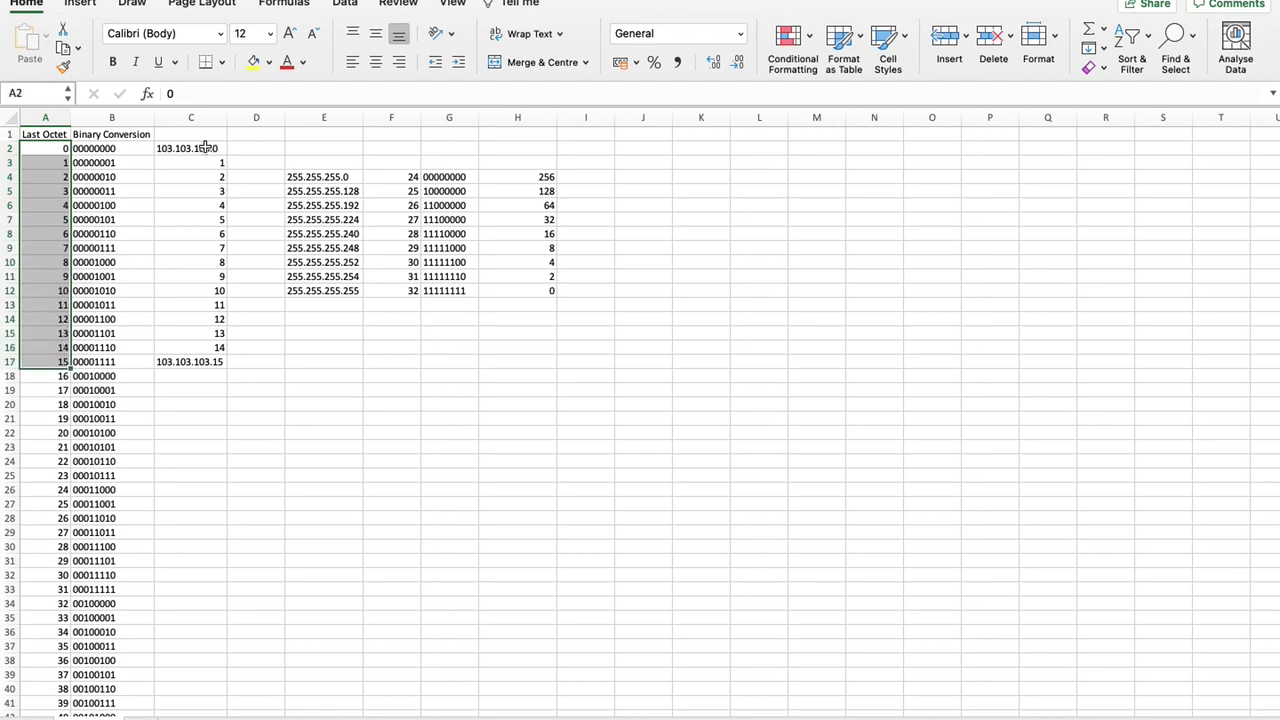
left_click_drag(197, 148, 196, 362)
key("super+c")
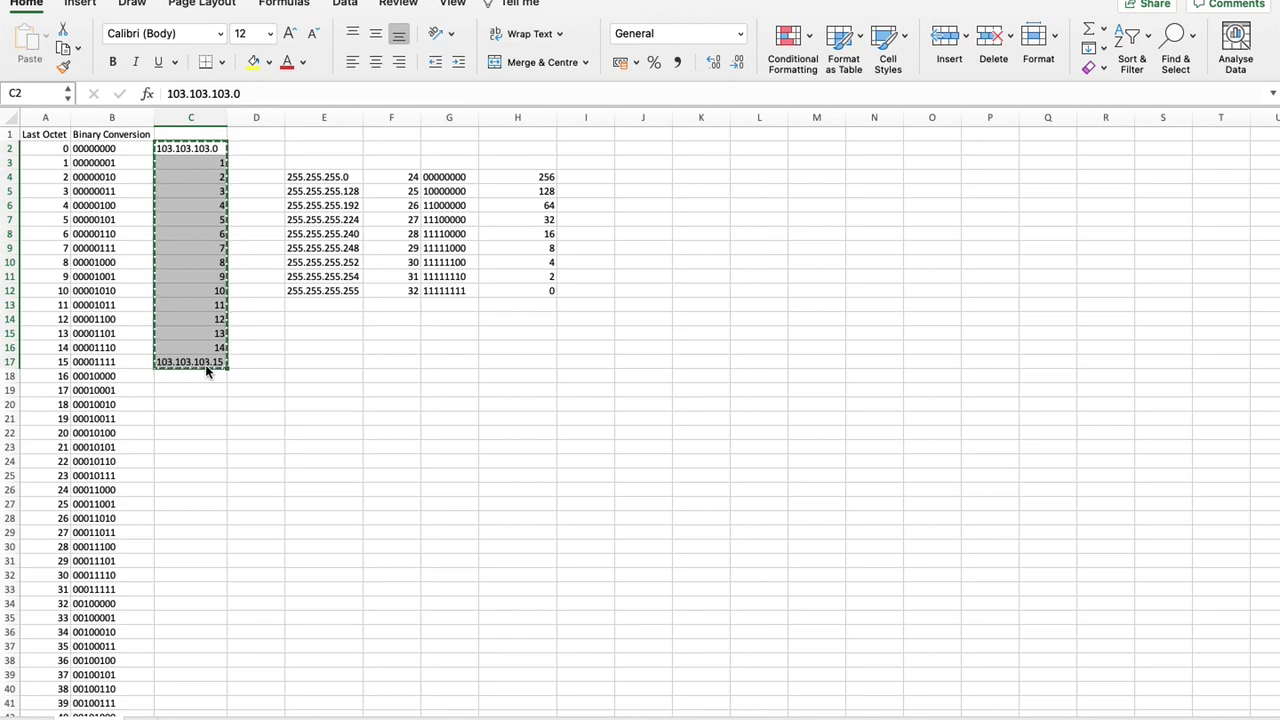
left_click(193, 380)
key("super+v")
scroll(193, 379, "down", 5)
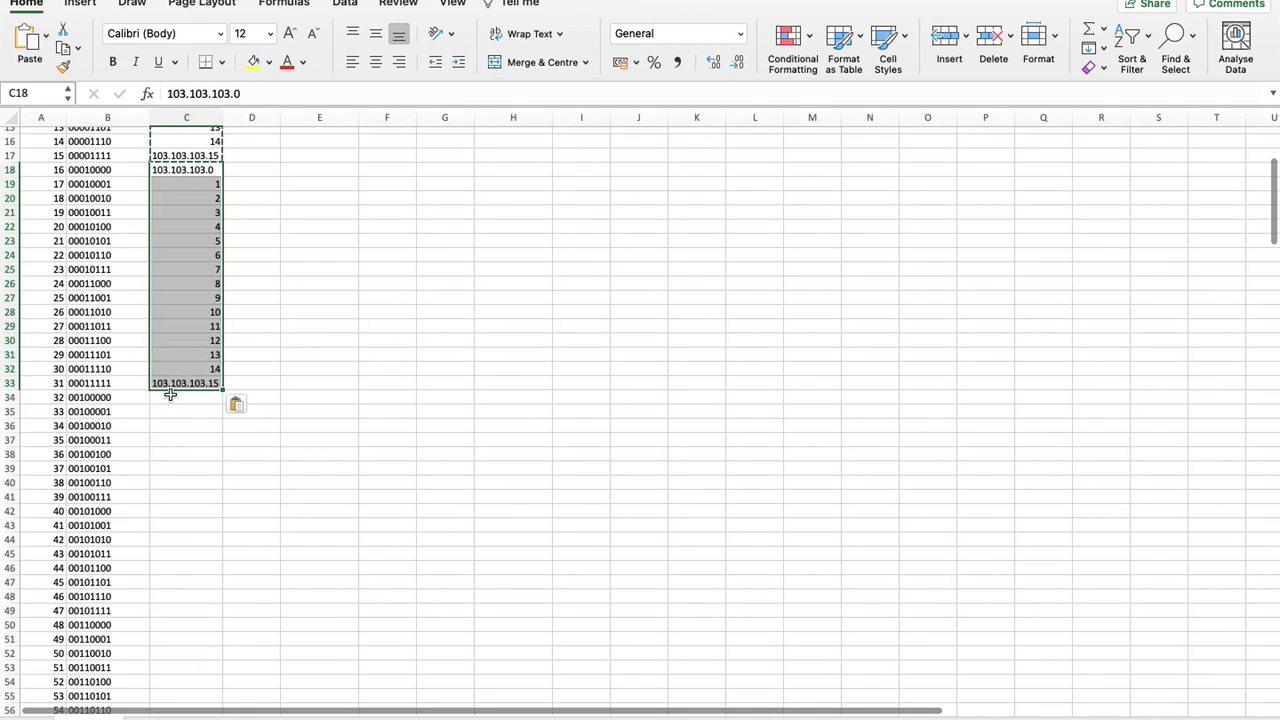
left_click(170, 397)
key("super+v")
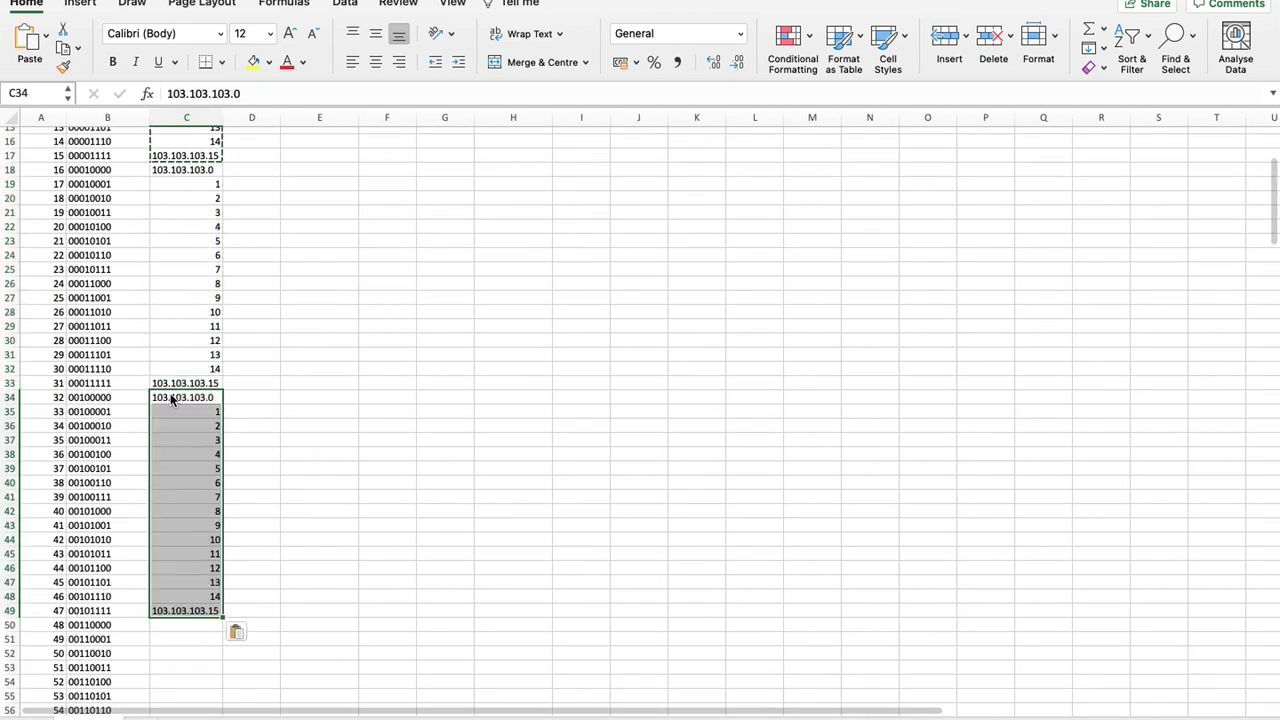
scroll(170, 395, "down", 5)
left_click(171, 448)
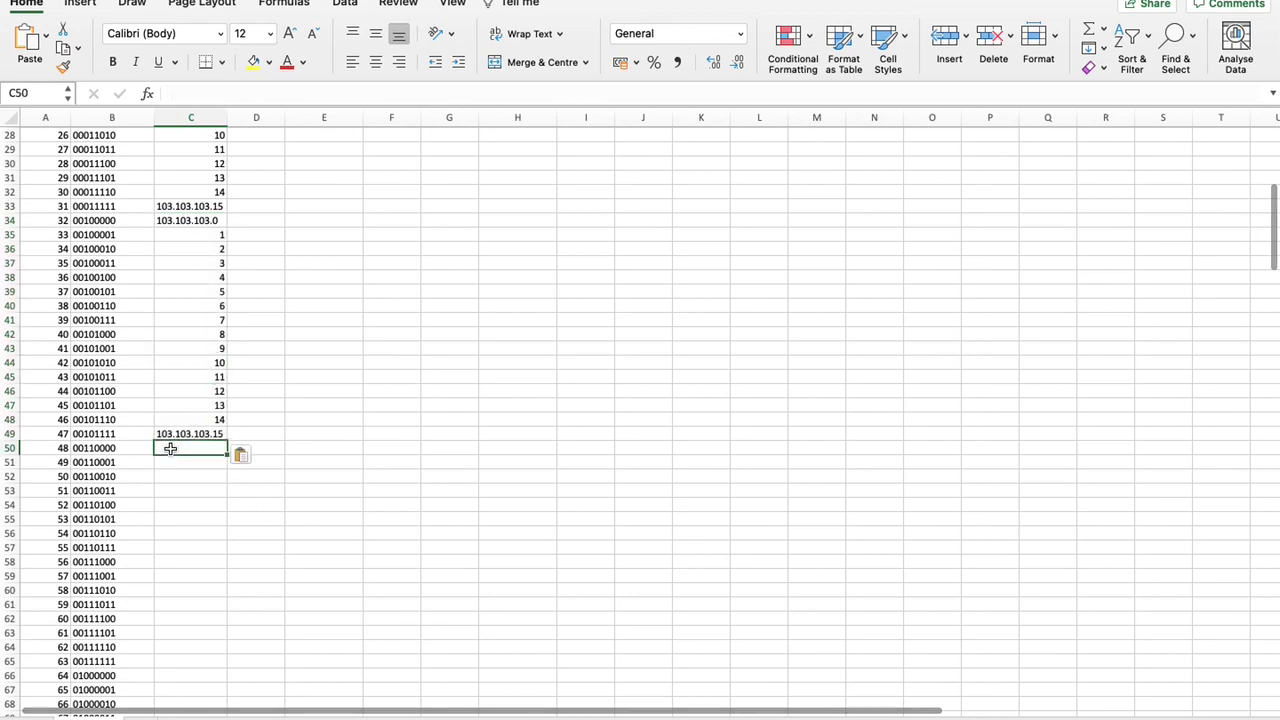
key("super+v")
scroll(179, 318, "up", 10)
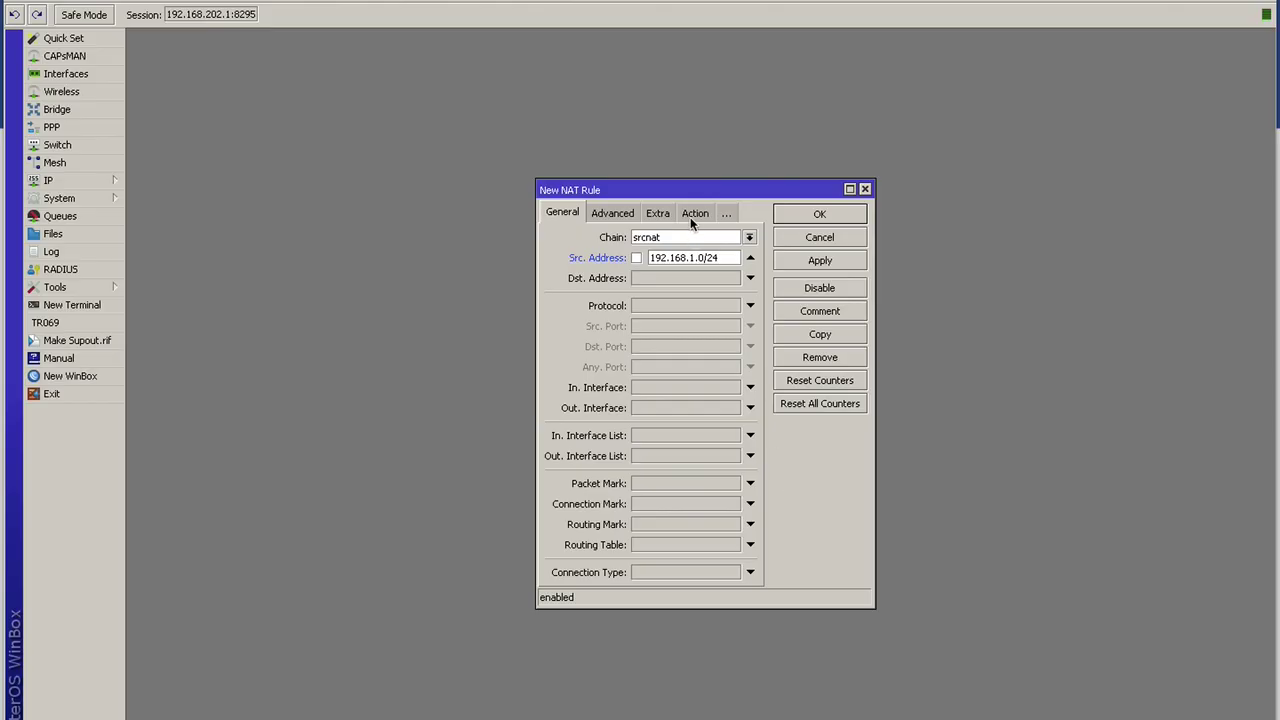
Switch back to WinBox and change the NAT rule's action to the fourth option after netmap.
left_click(690, 217)
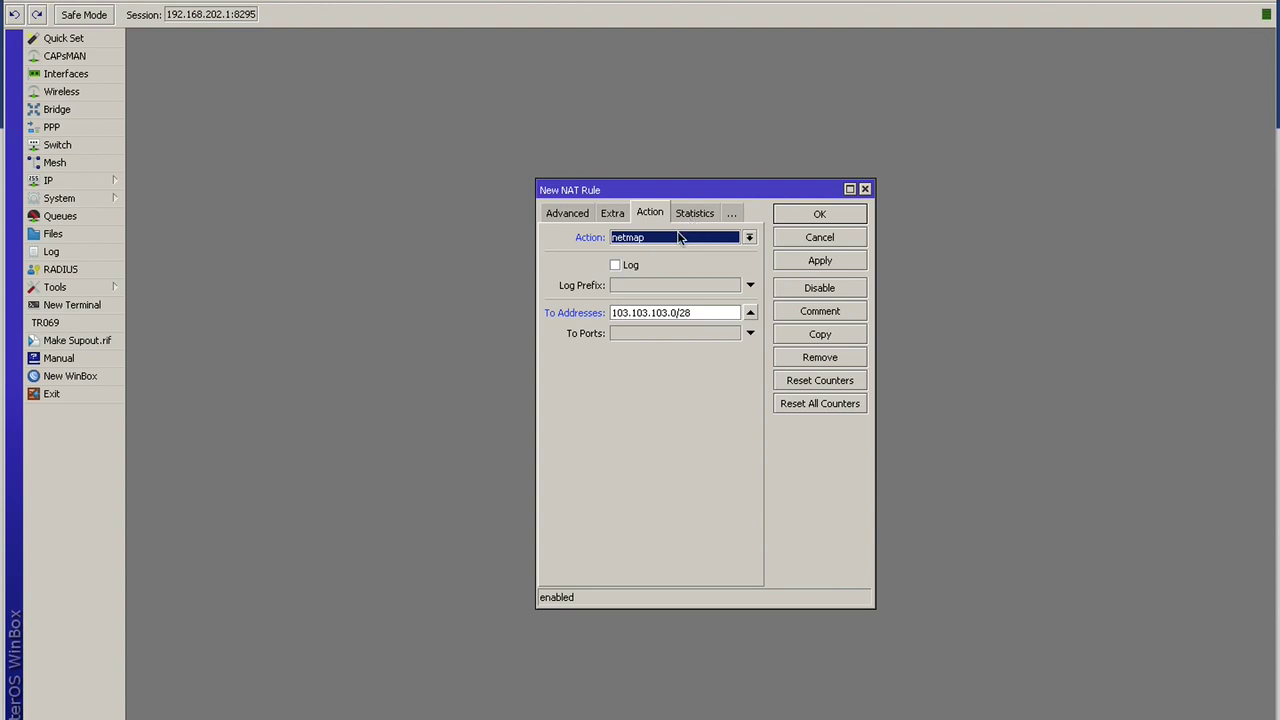
left_click(677, 236)
key("Down")
key("Down")
key("Down")
key("Down")
Review the NAT rule's general settings and highlight its source address.
left_click(559, 215)
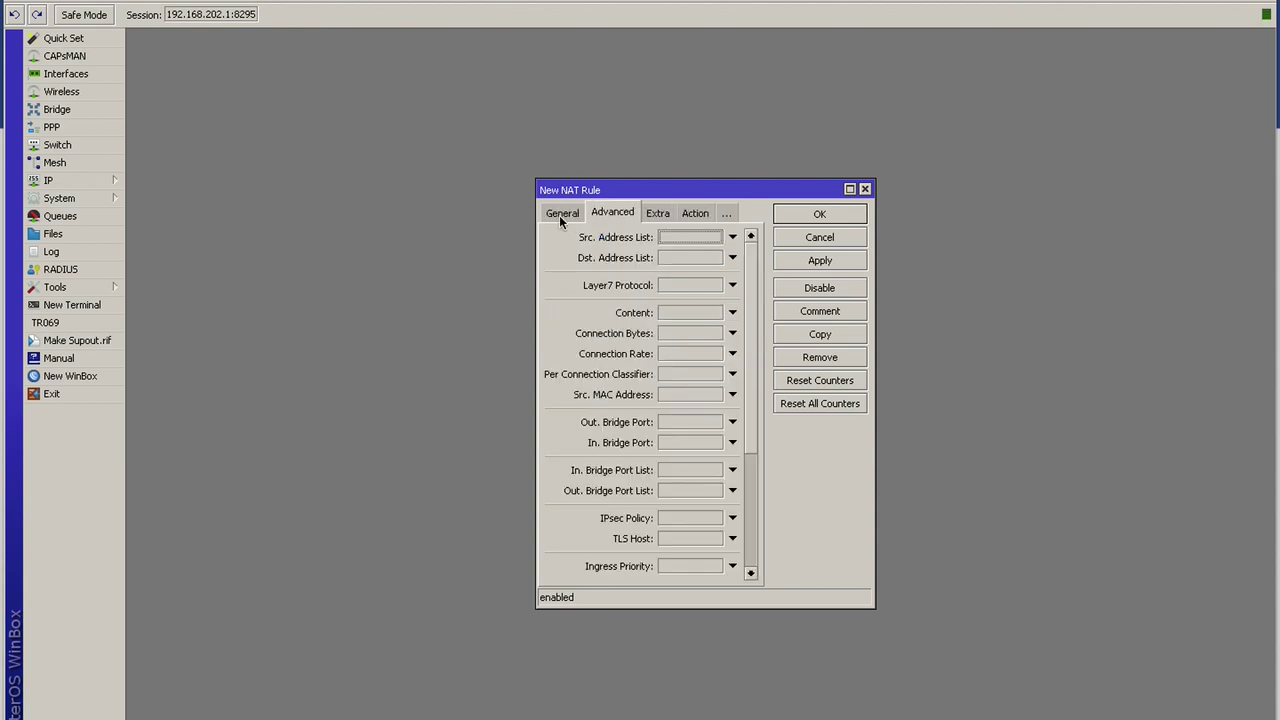
left_click(559, 215)
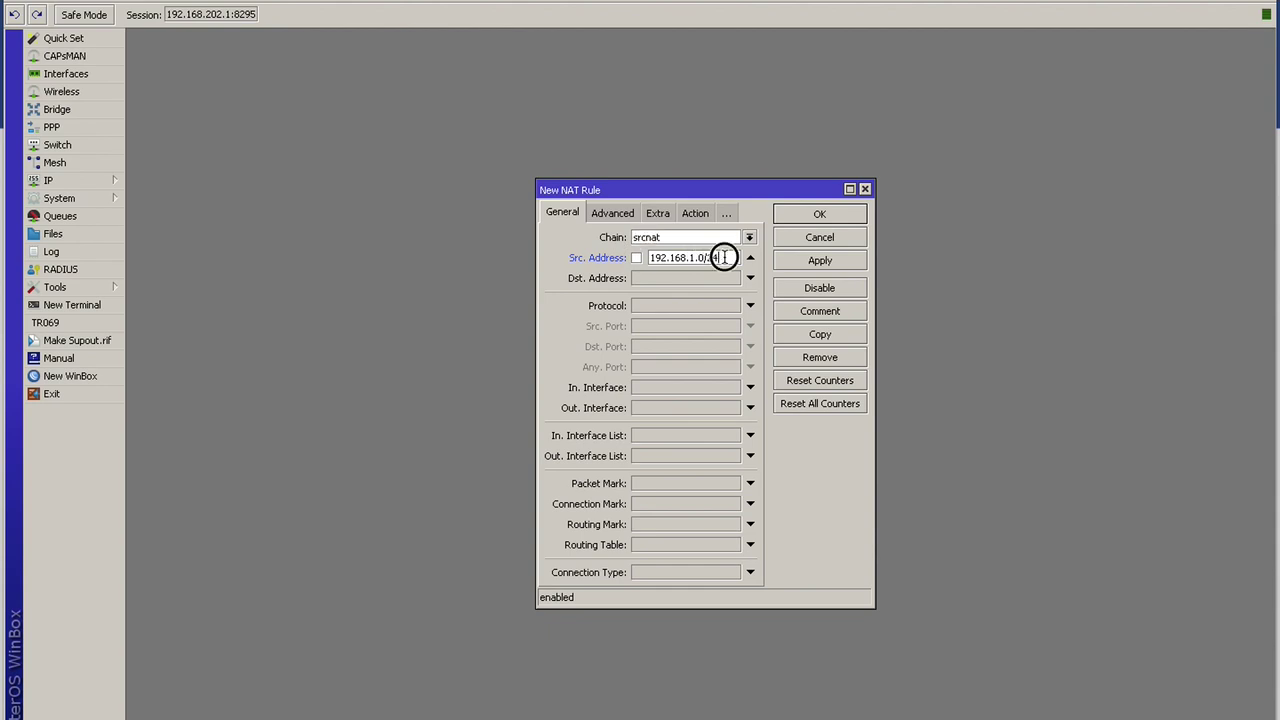
left_click_drag(725, 257, 648, 258)
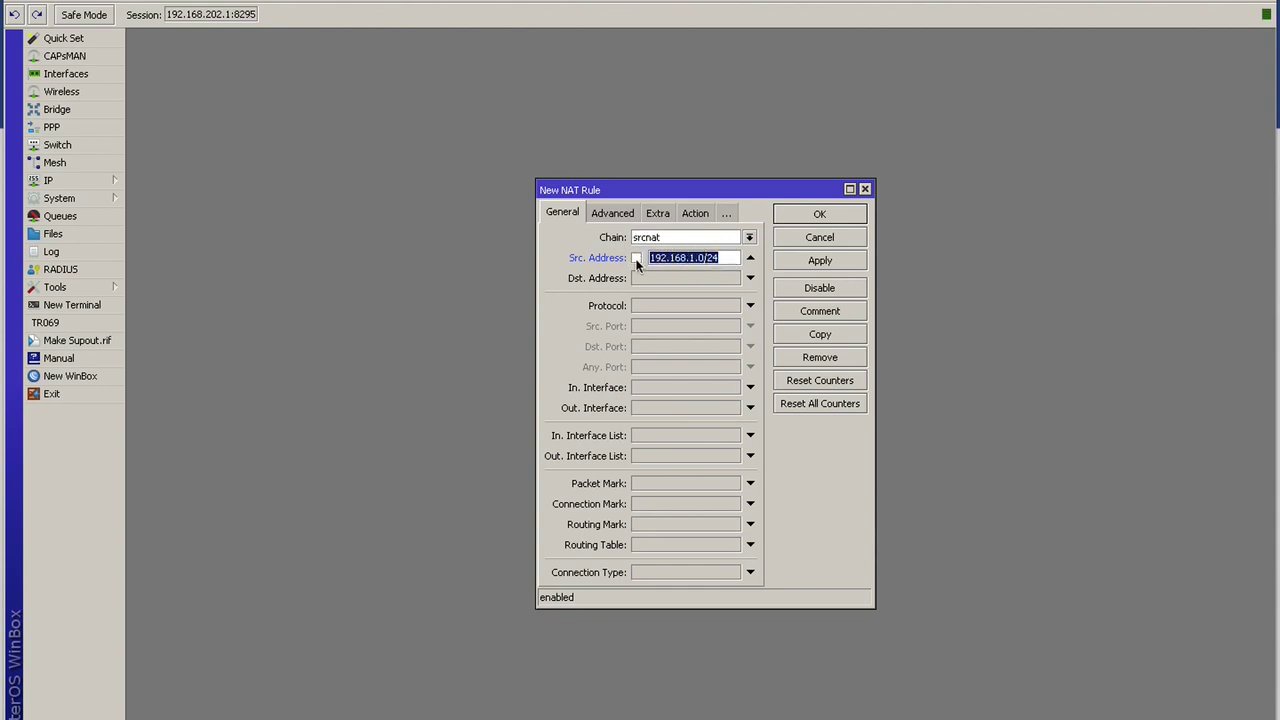
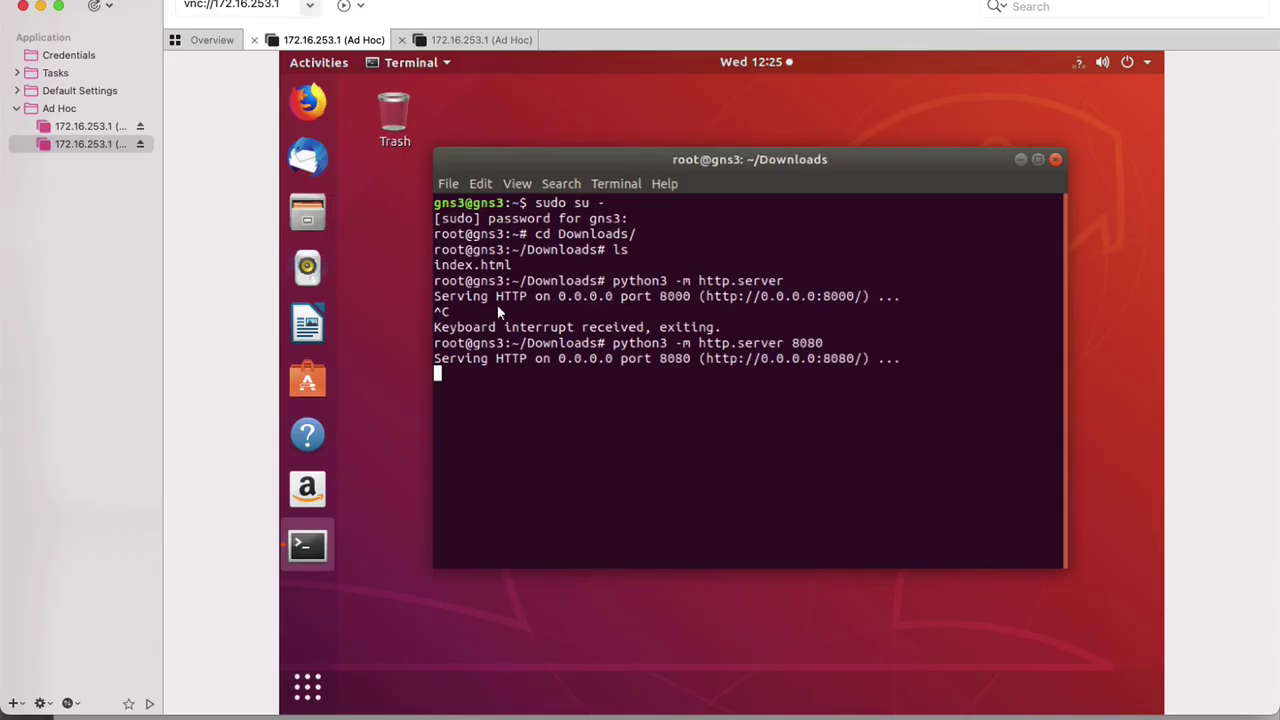
Check the IPv4 address of the wired connection on the first Ubuntu remote desktop, and close the network settings.
left_click(1080, 63)
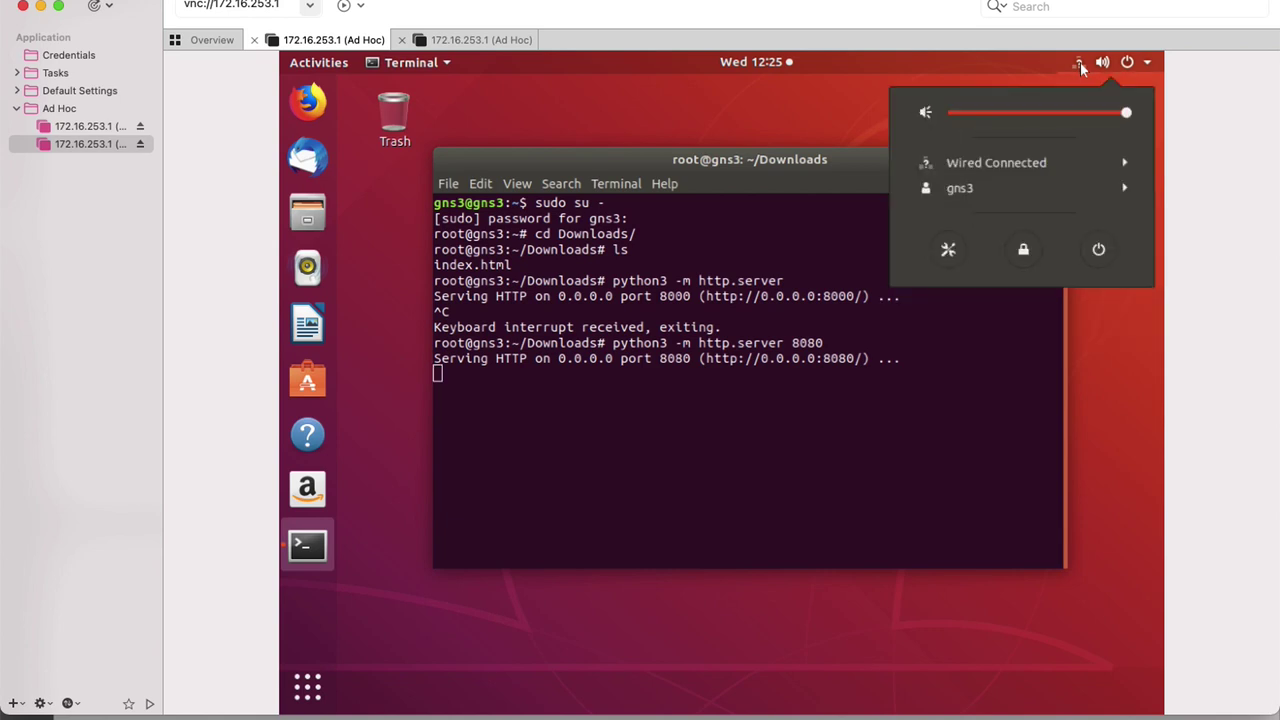
left_click(1030, 163)
left_click(990, 211)
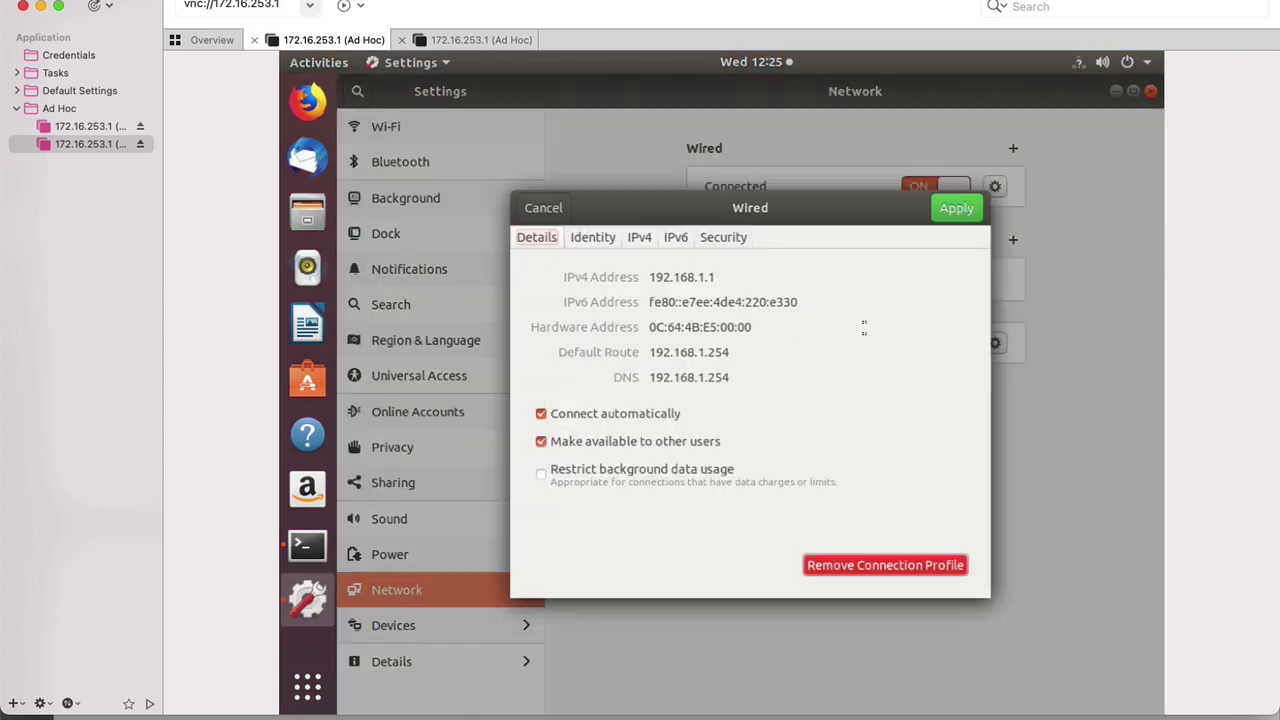
left_click_drag(723, 277, 545, 283)
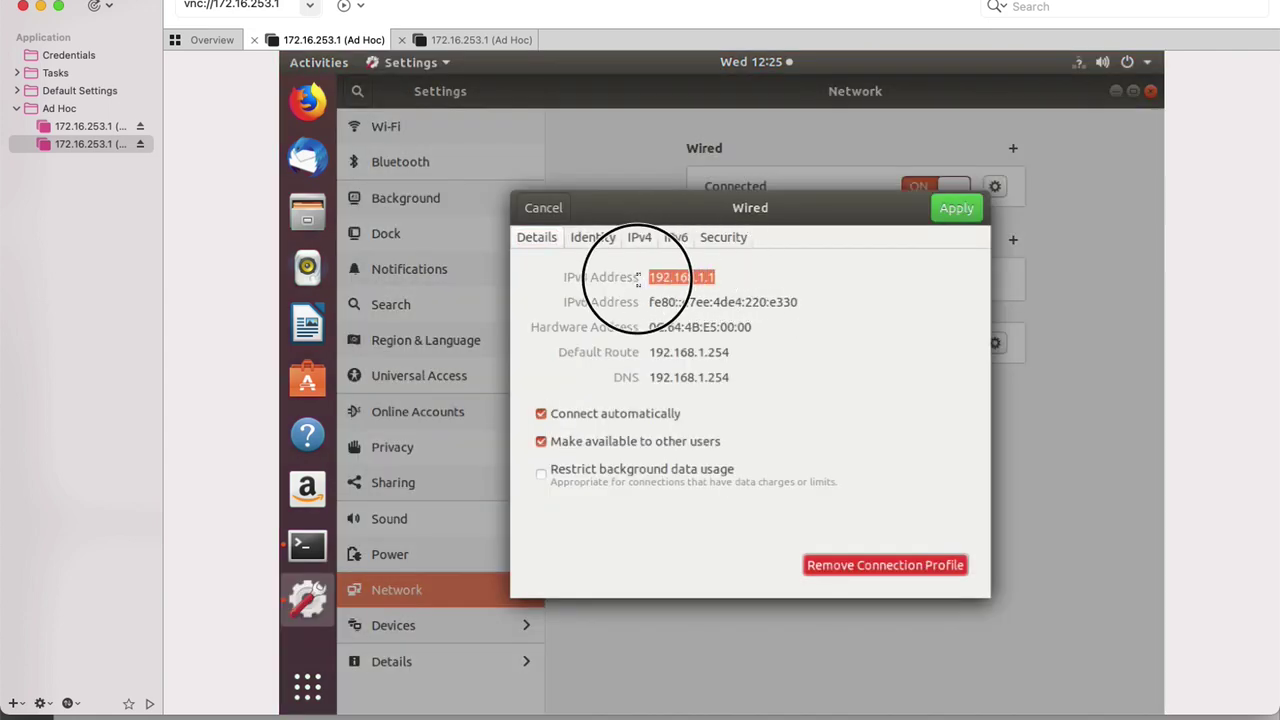
key("Escape")
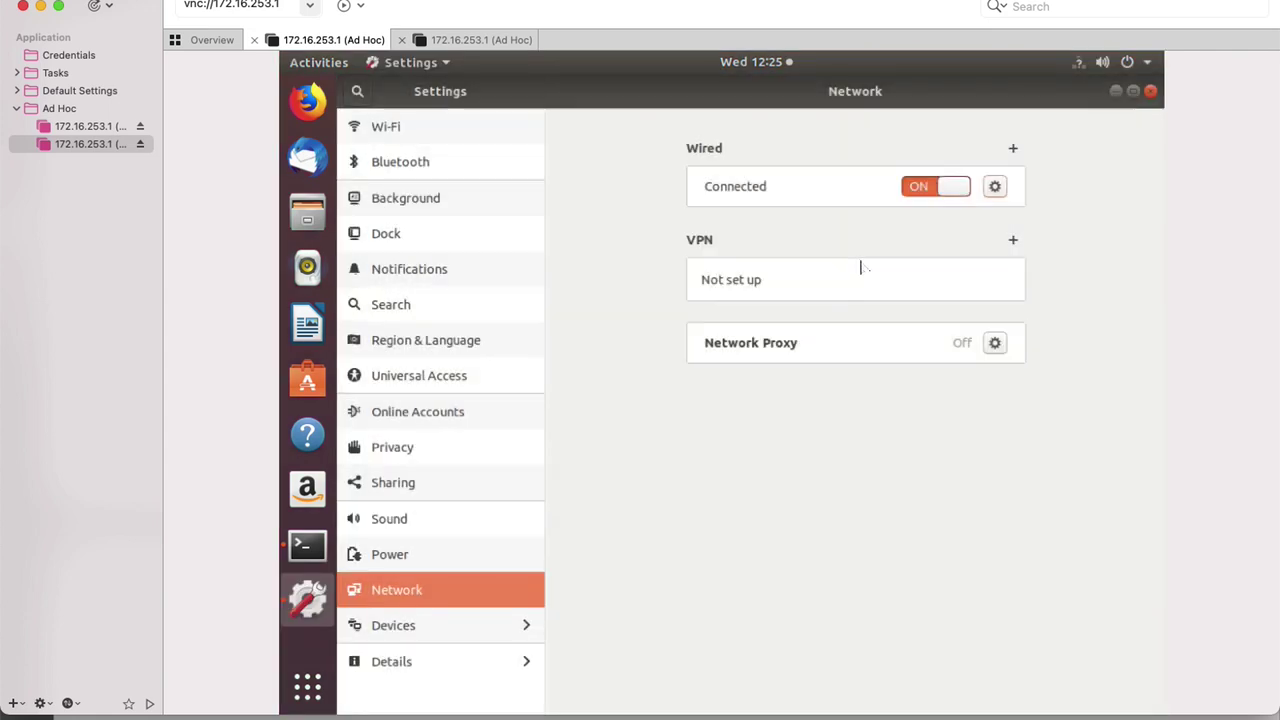
left_click(1150, 91)
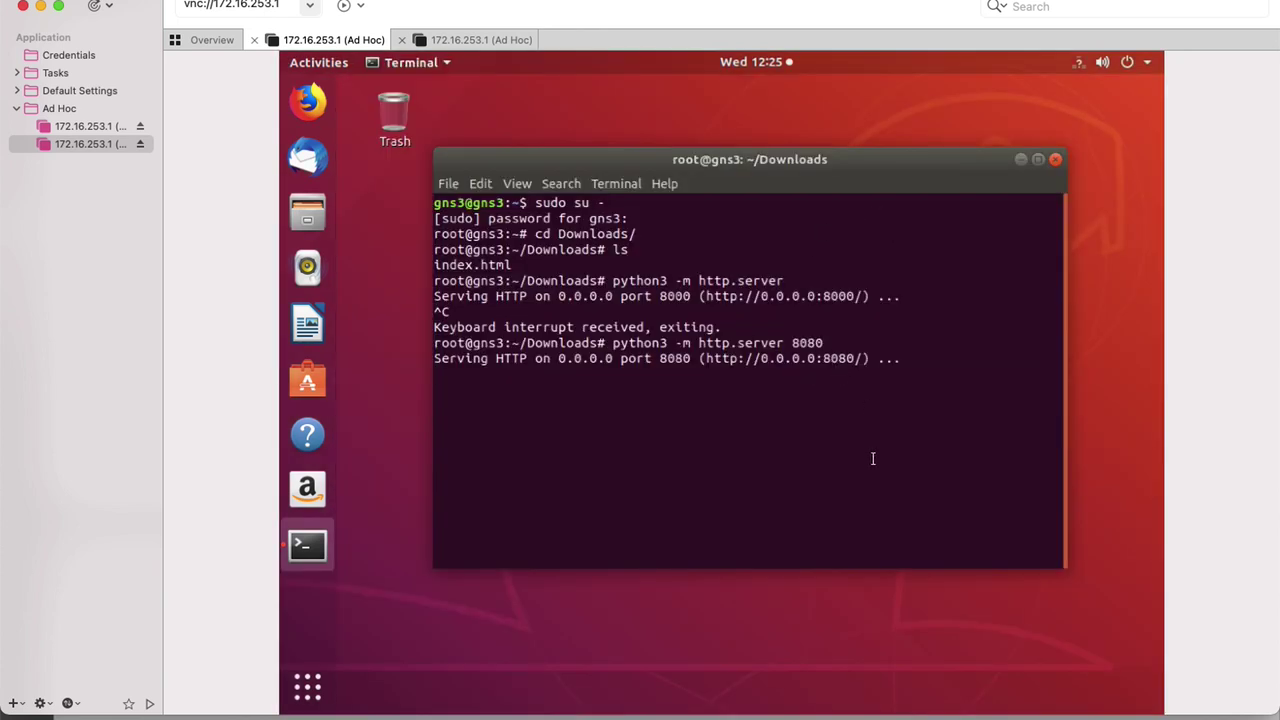
Check the wired connection's IPv4 address on the second Ubuntu remote desktop, and close the network settings.
left_click(470, 40)
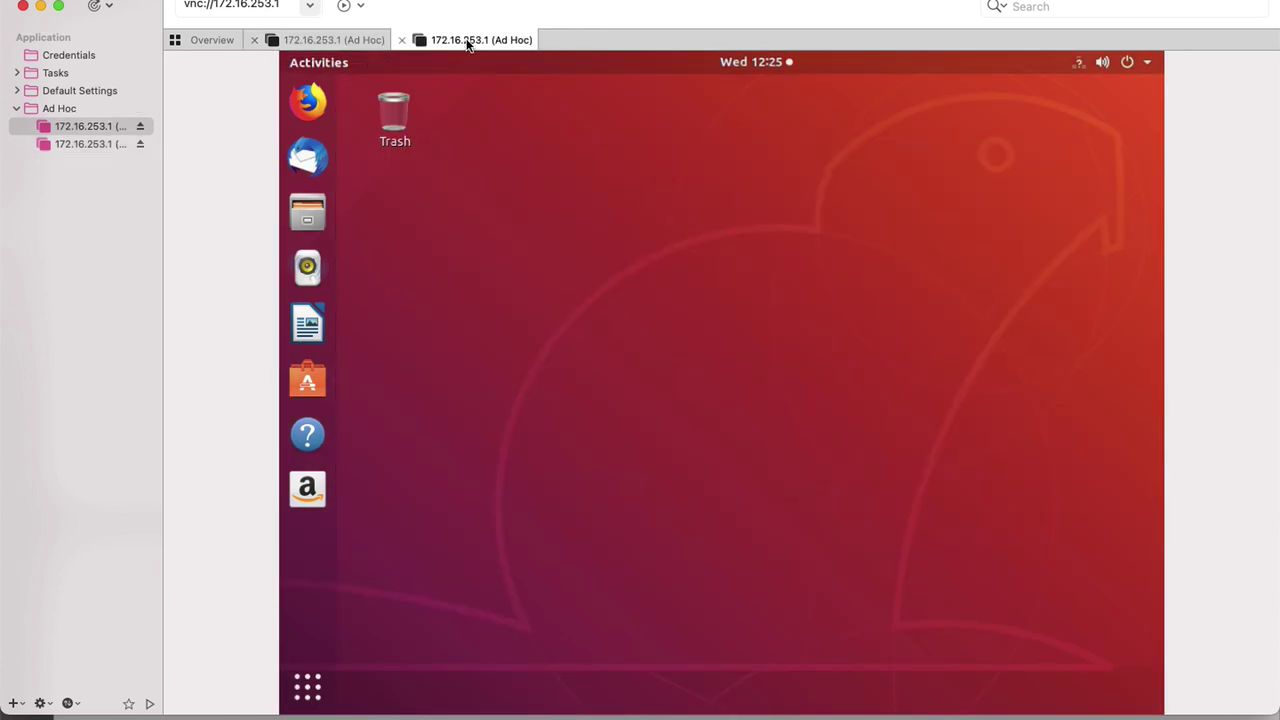
left_click(1096, 64)
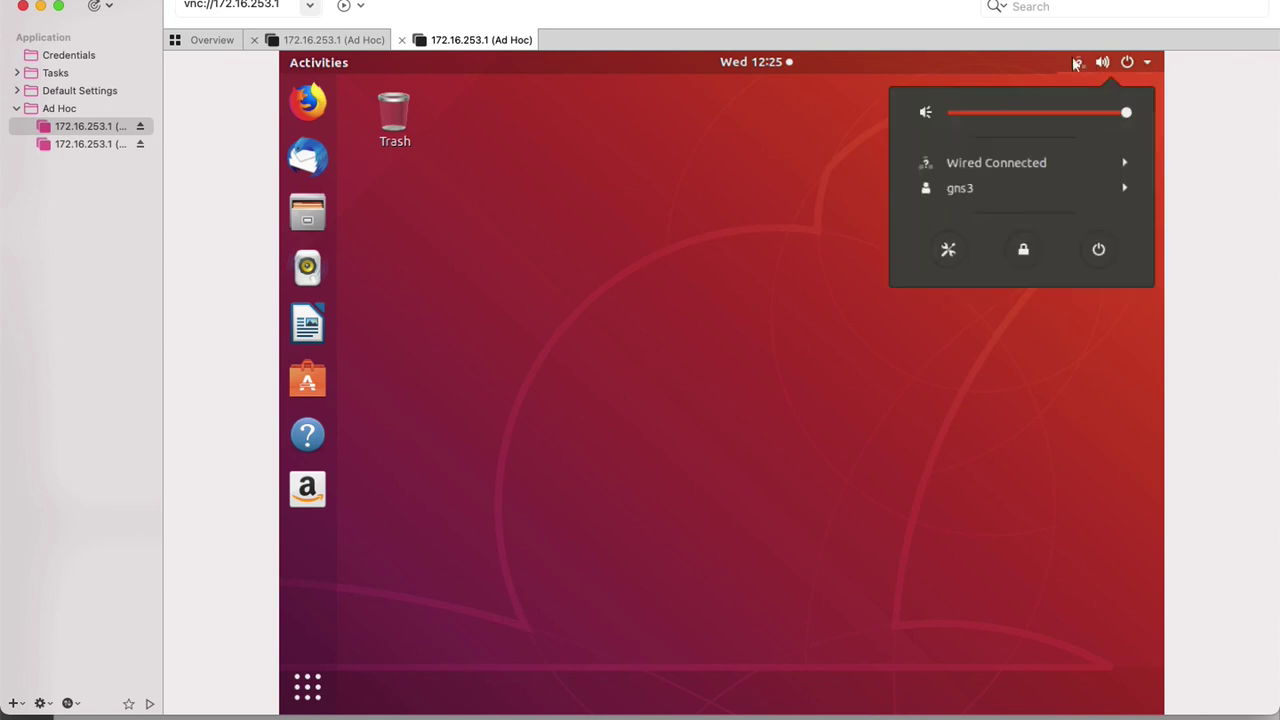
left_click(1059, 160)
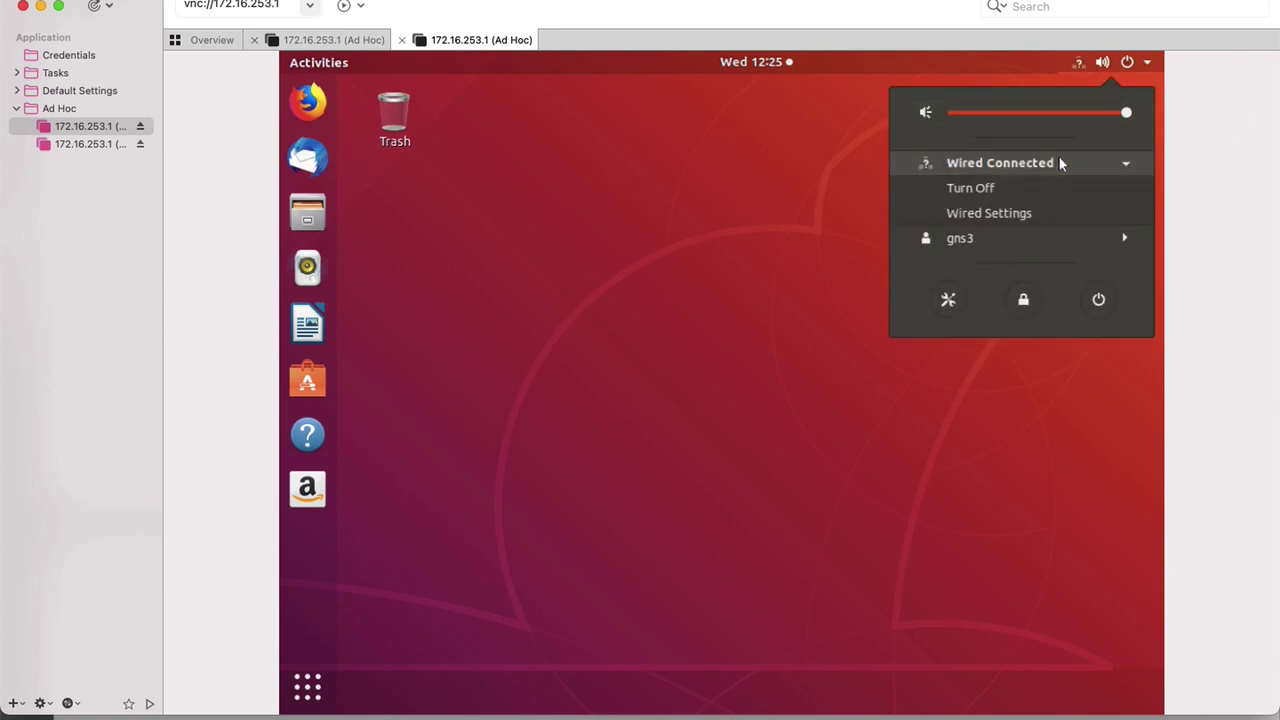
left_click(1002, 212)
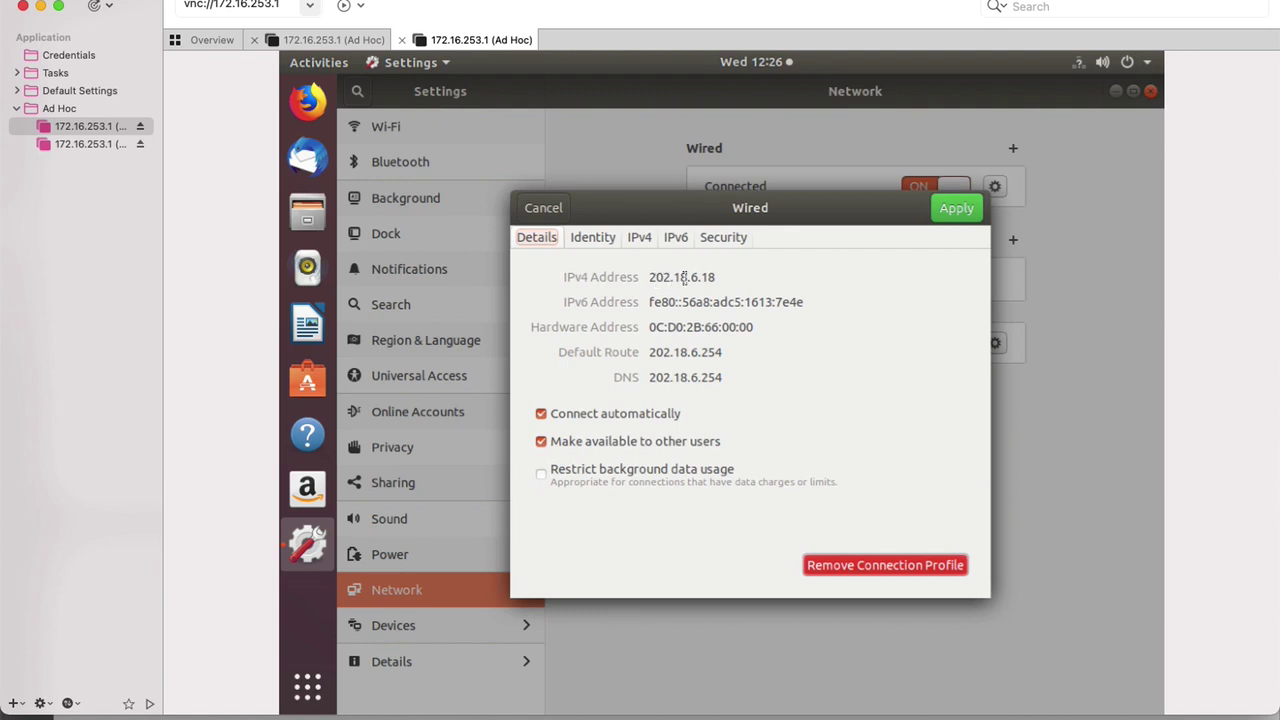
left_click(543, 207)
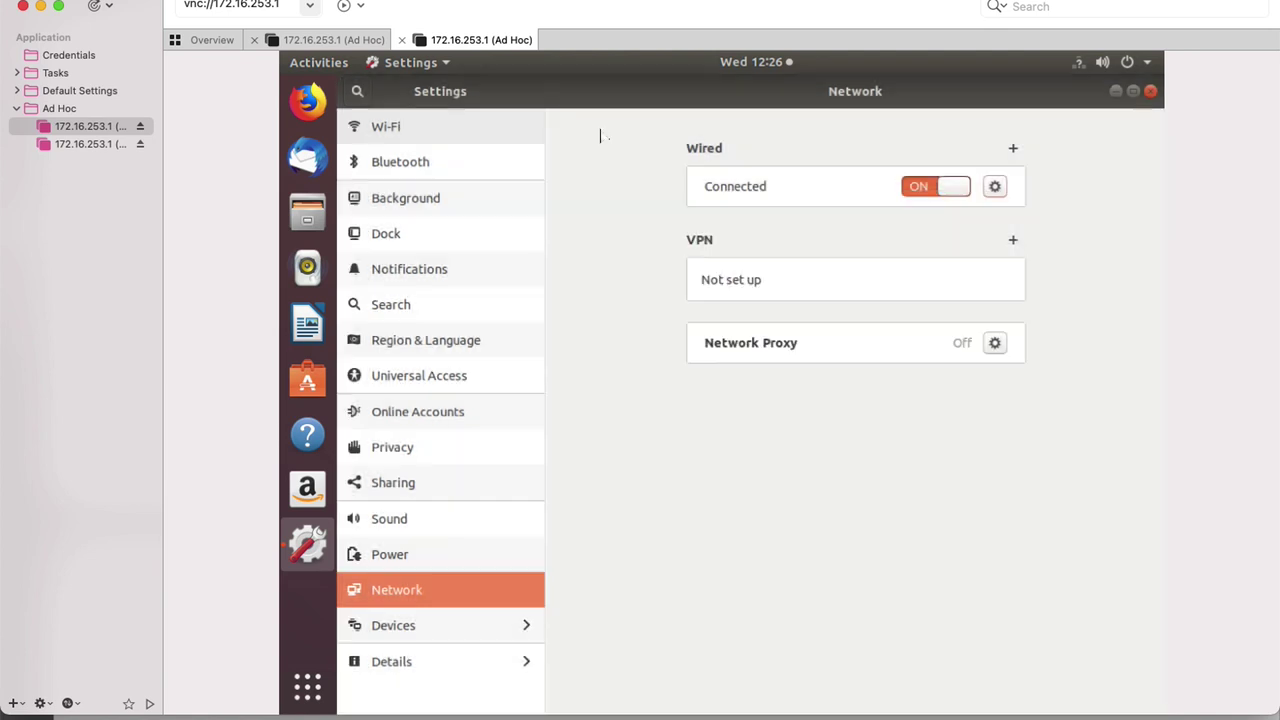
left_click(1151, 93)
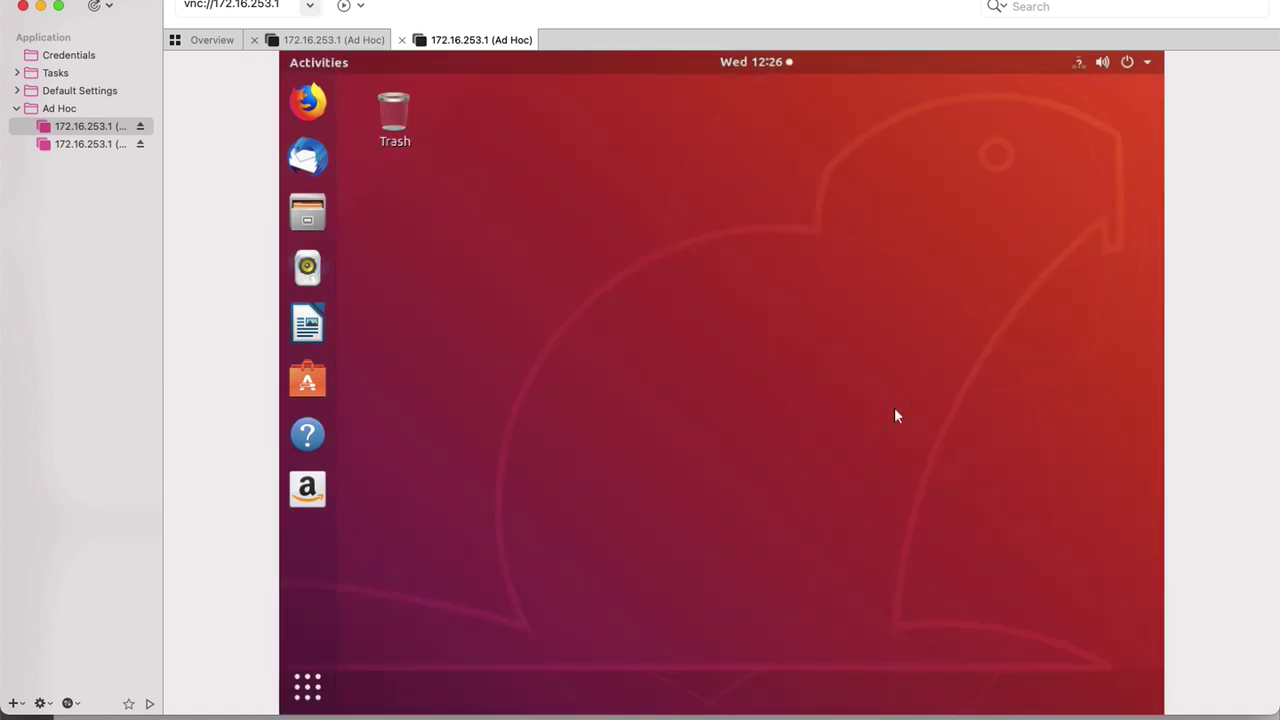
Switch to the MikroTik terminal and highlight the dst-nat rule in the exported firewall NAT configuration.
key("super+Tab")
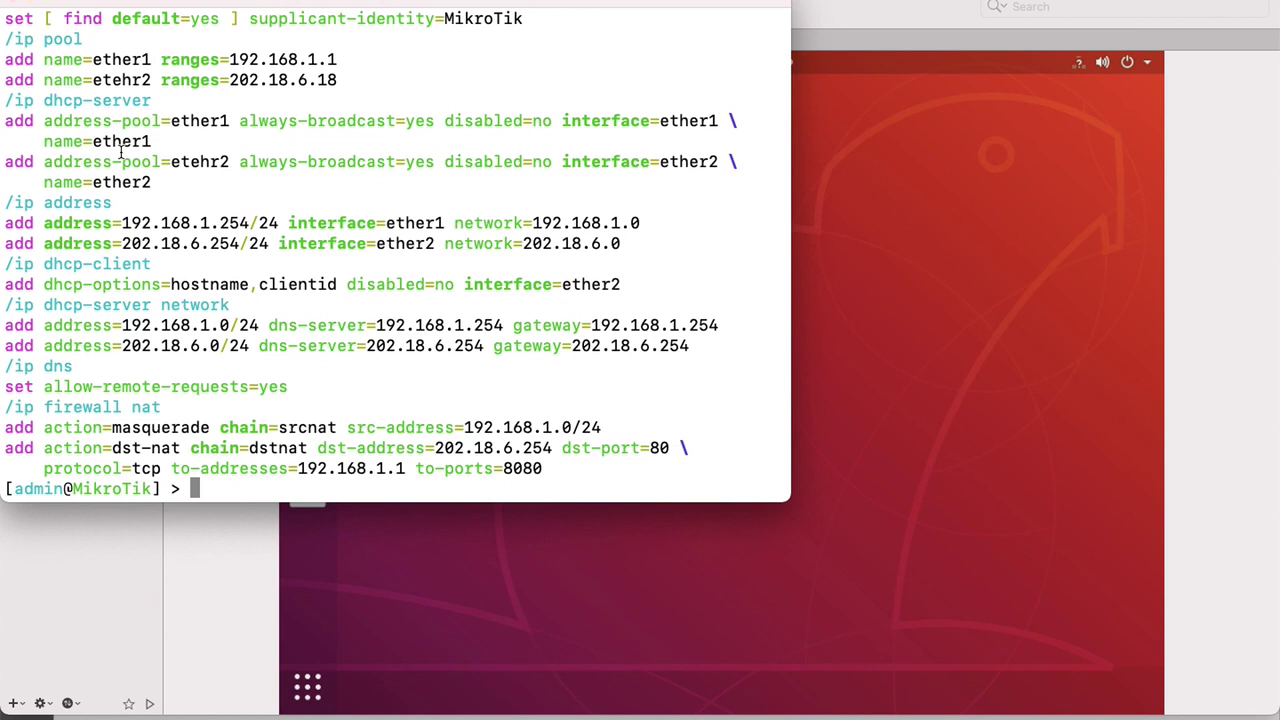
left_click_drag(5, 448, 548, 468)
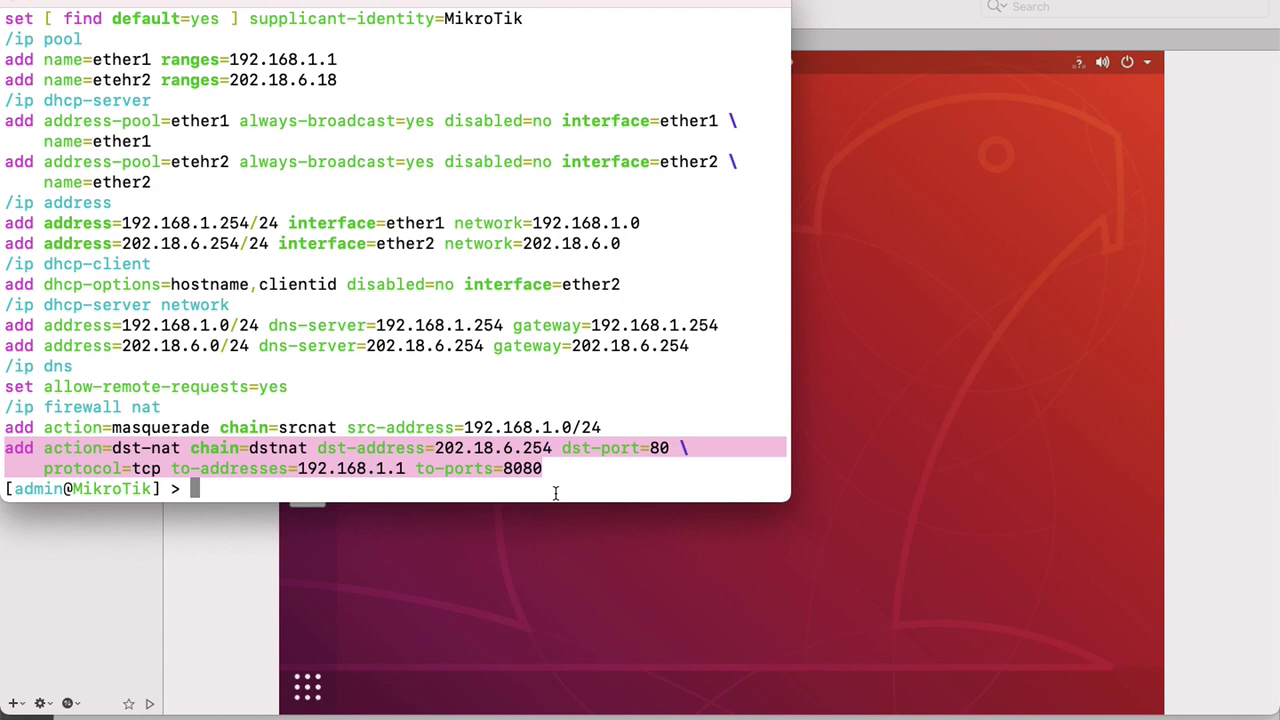
key("Return")
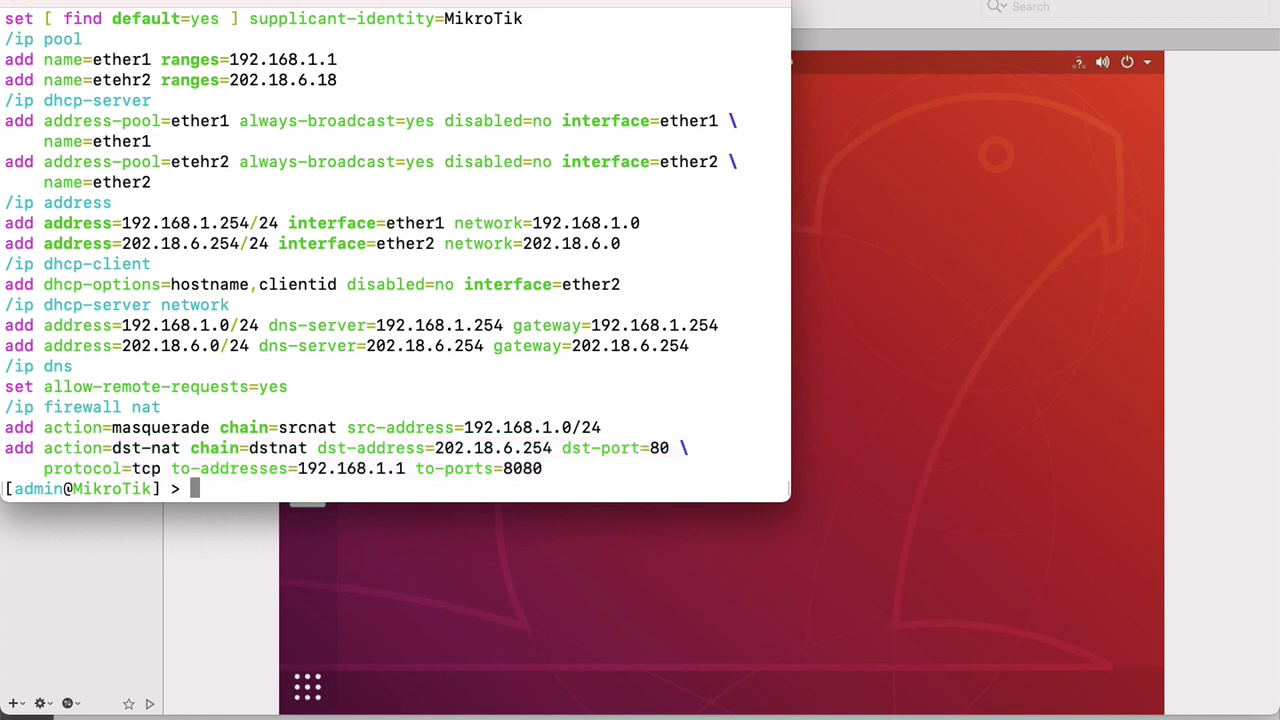
Add a system logging rule with topics=firewall and action=echo, and return to the root command level.
type("sys")
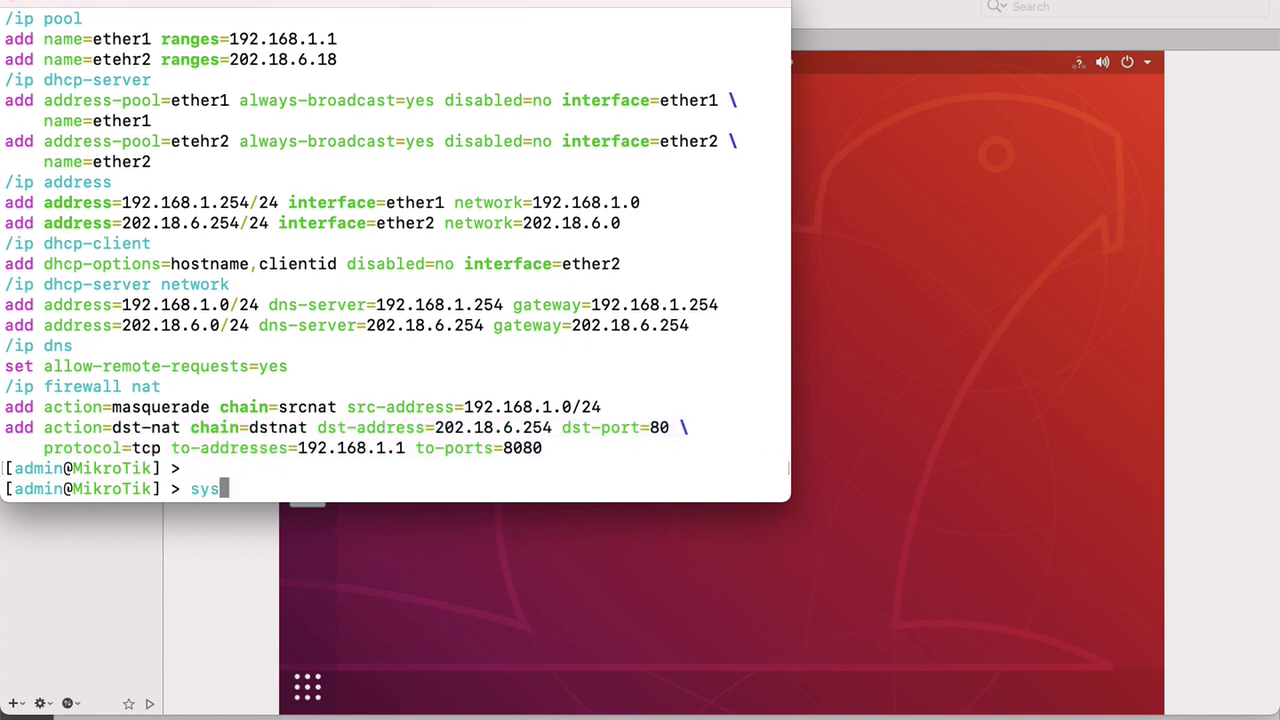
type("tem logging")
key("Return")
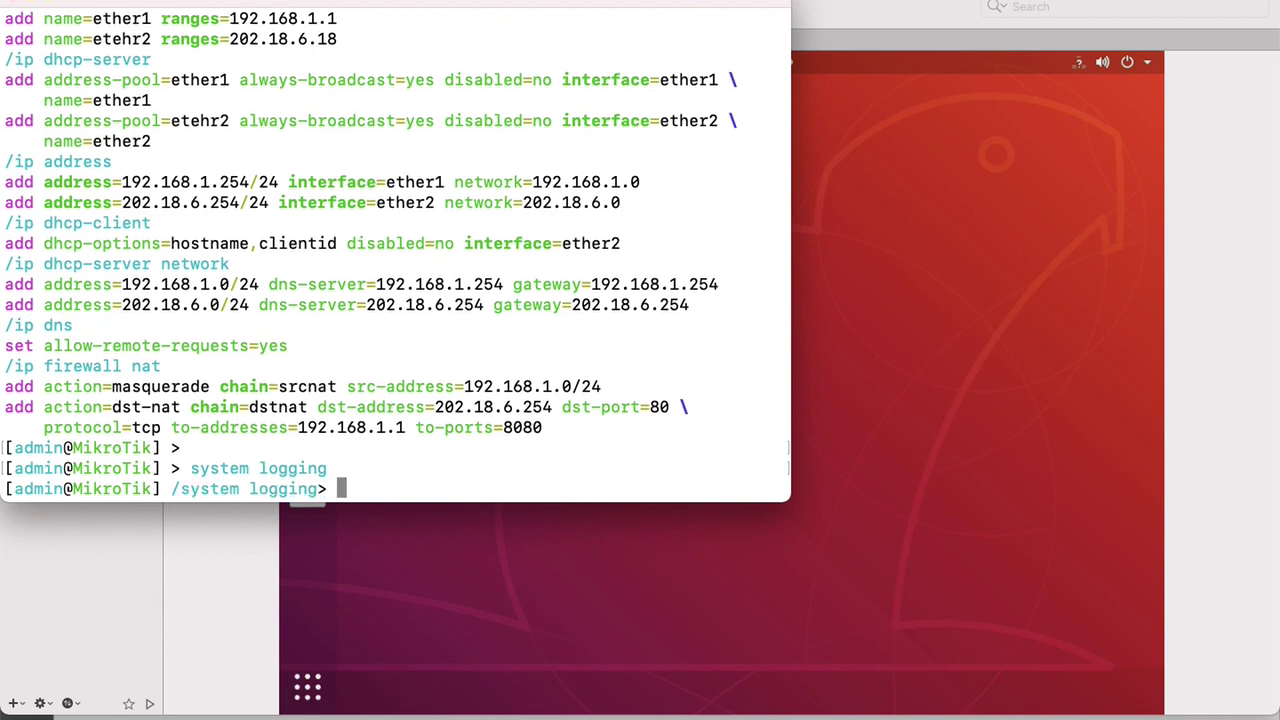
type("add topics=")
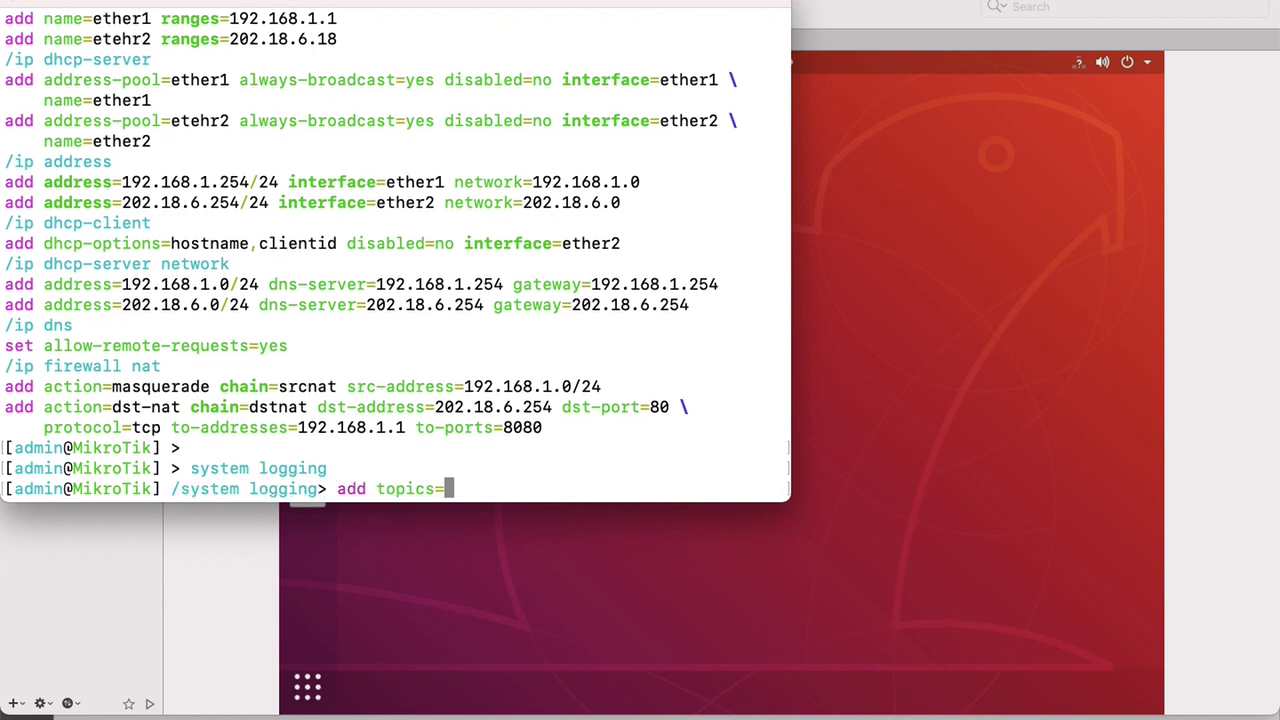
type("firewall ")
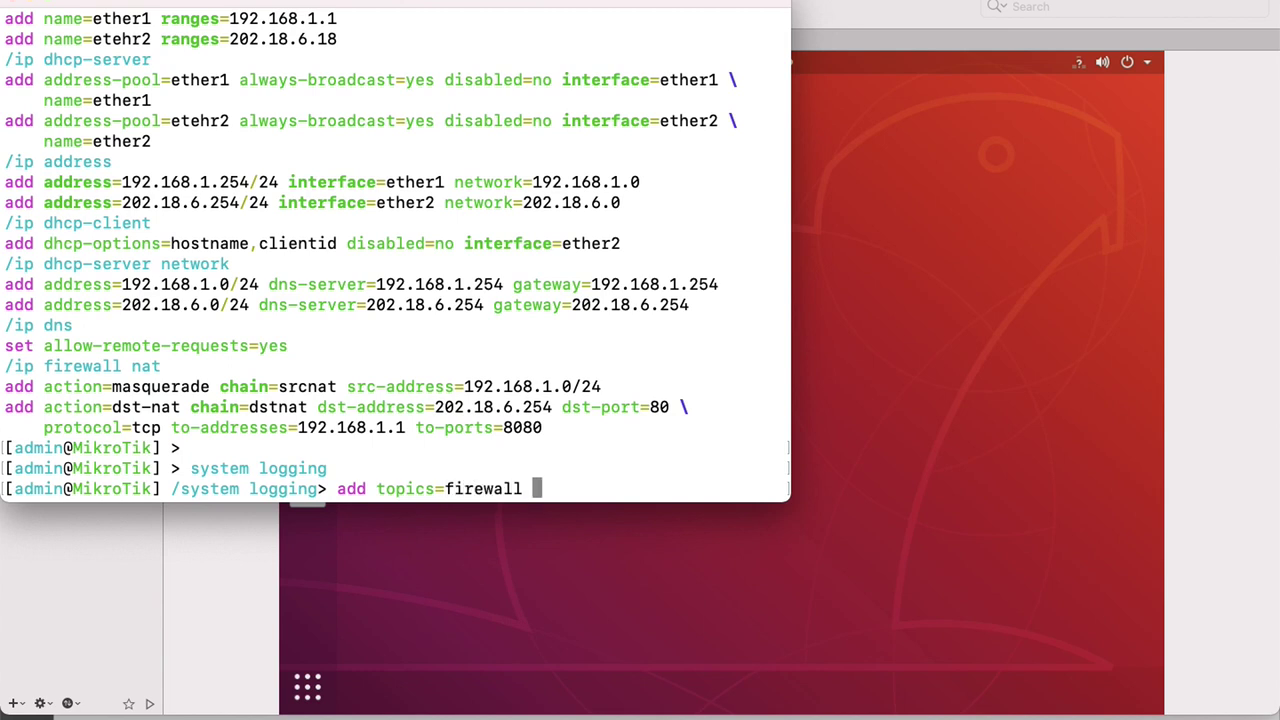
type("action=echo")
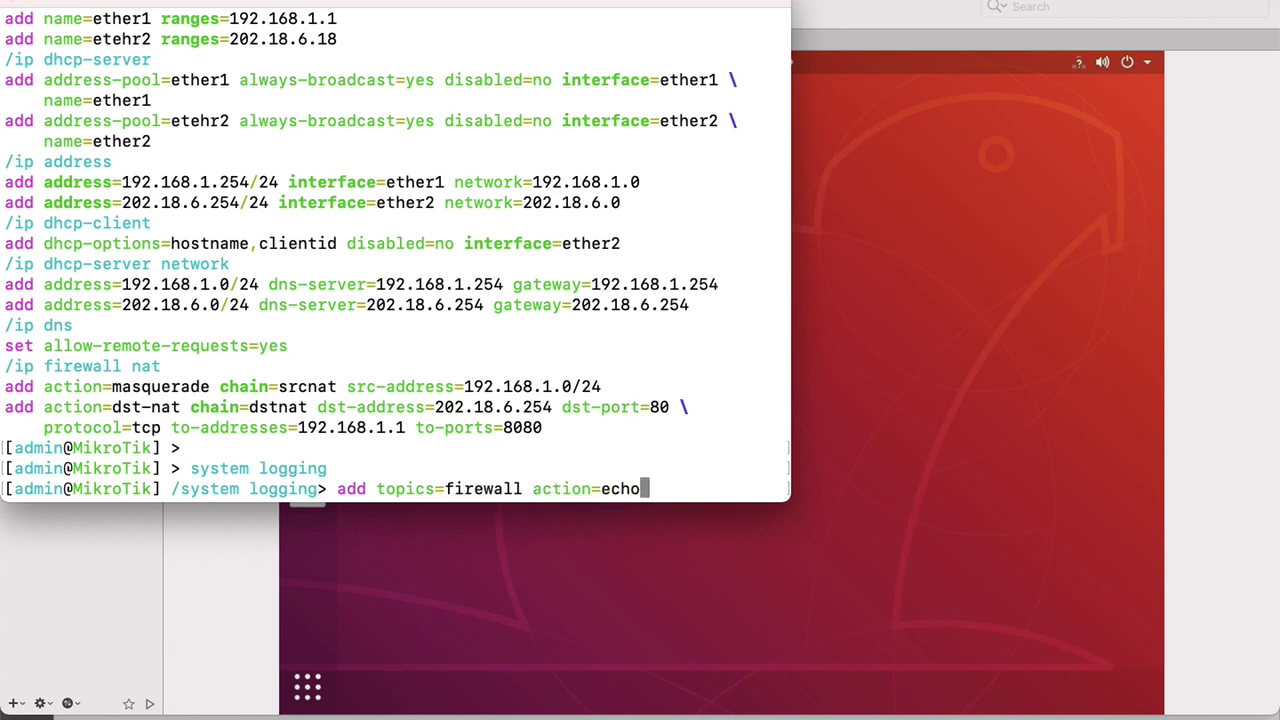
key("Return")
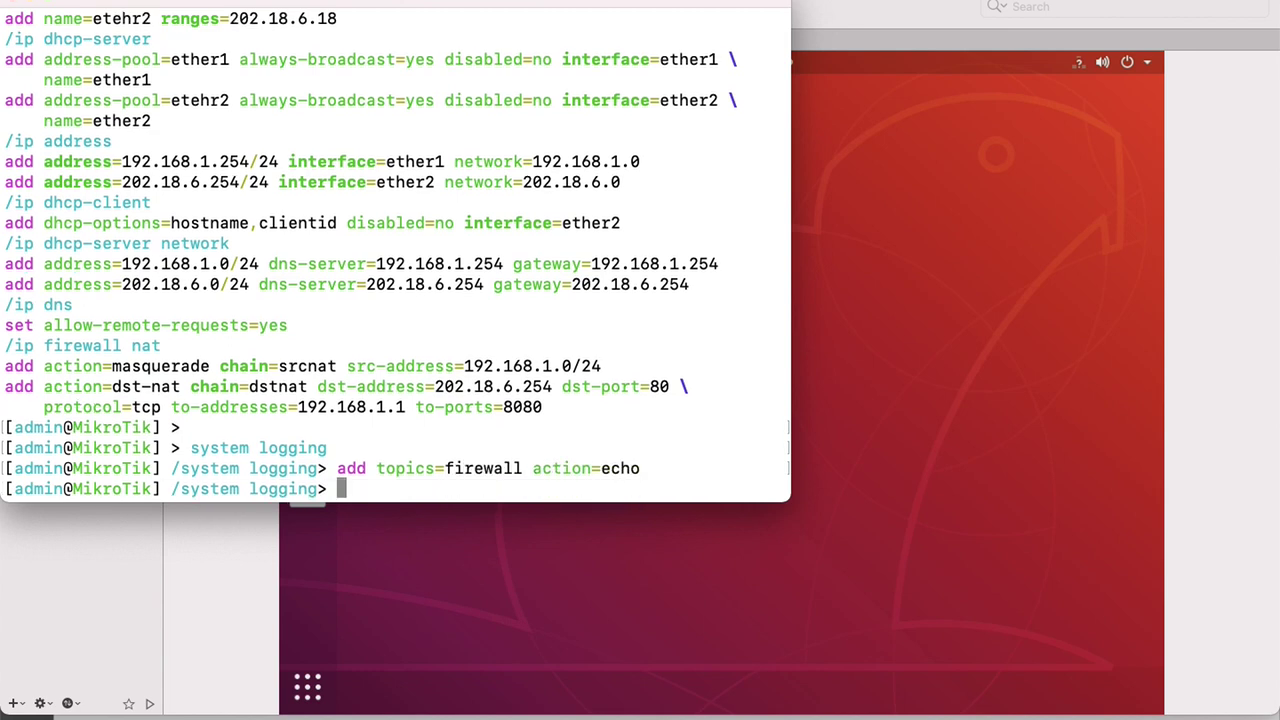
type("/")
key("Return")
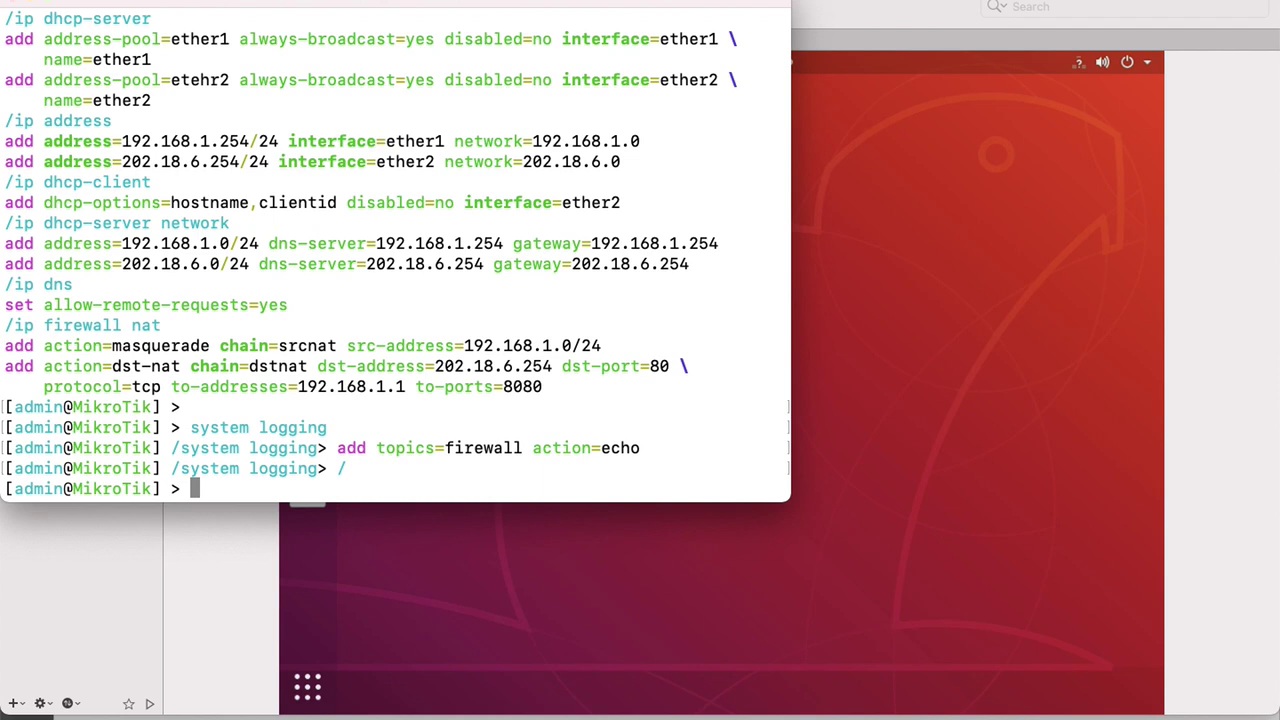
left_click(1011, 406)
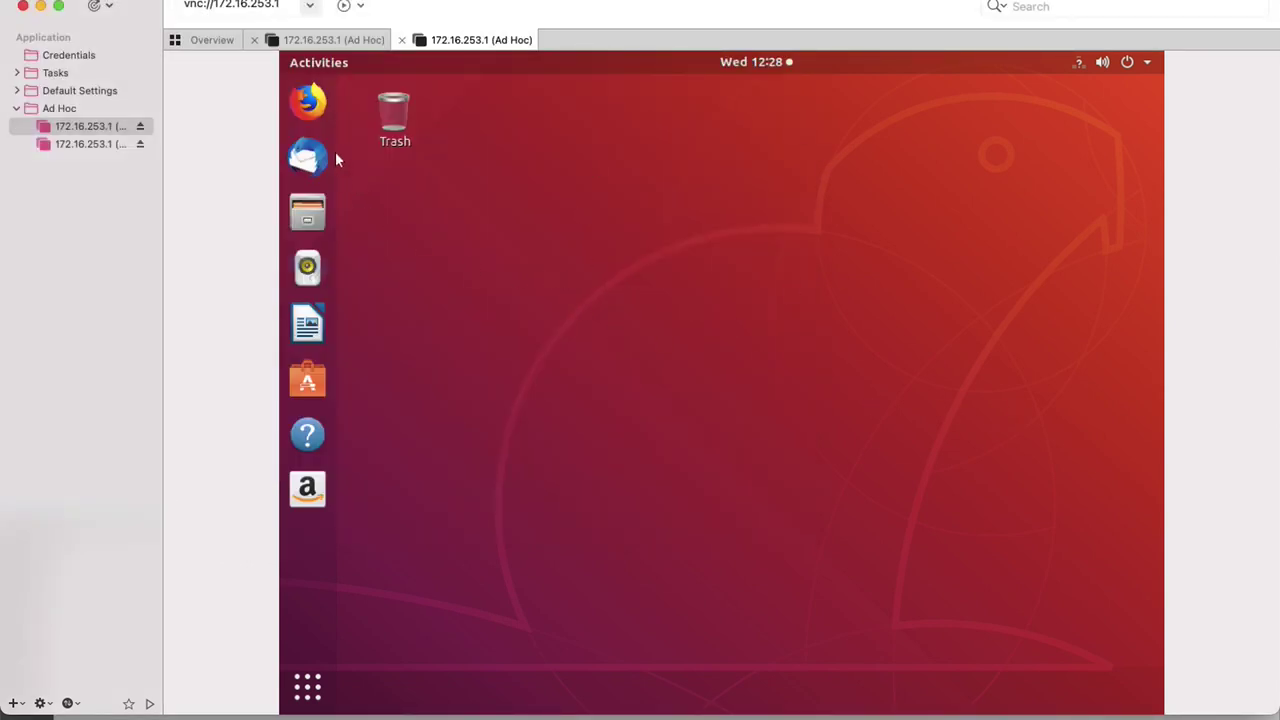
left_click(307, 101)
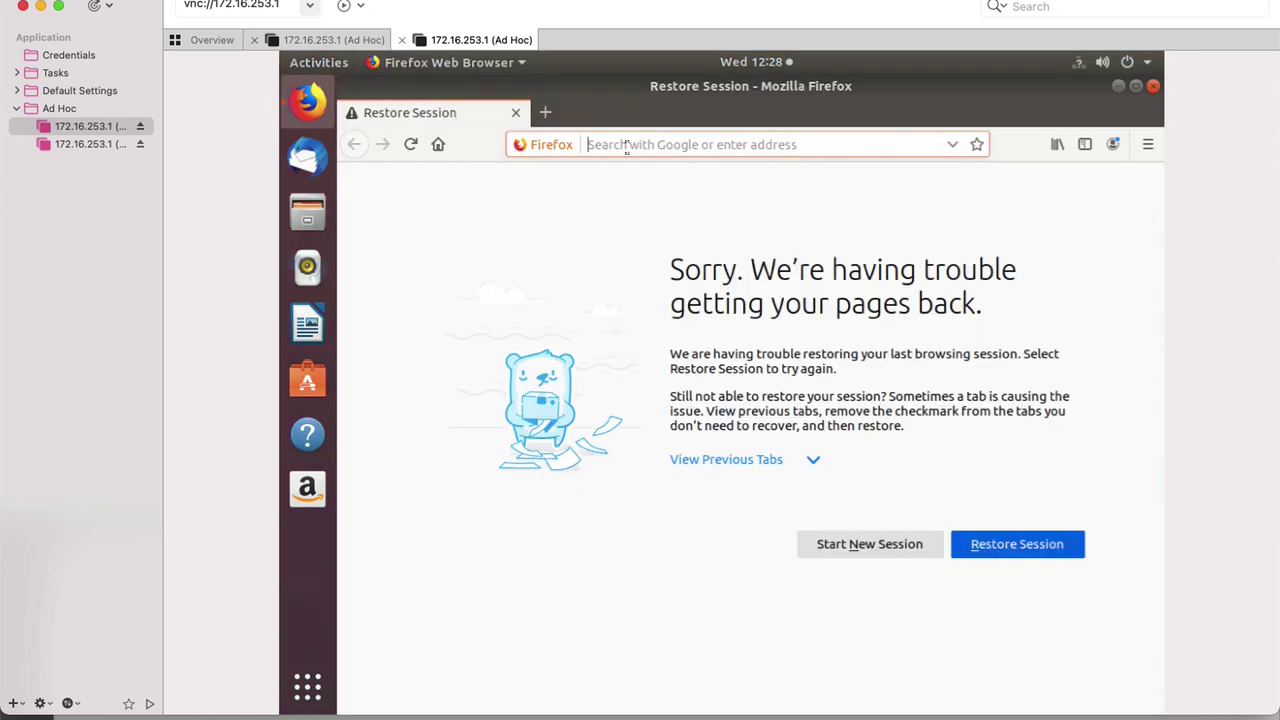
type("http:")
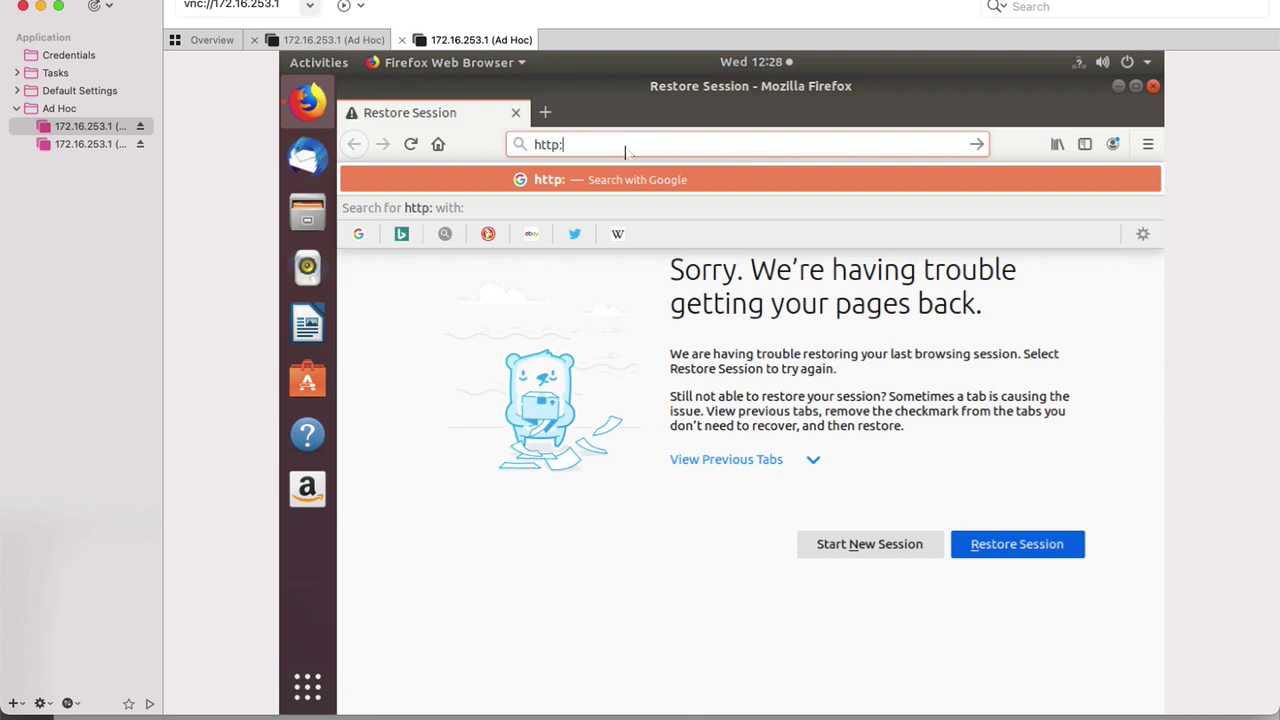
type("//202.18")
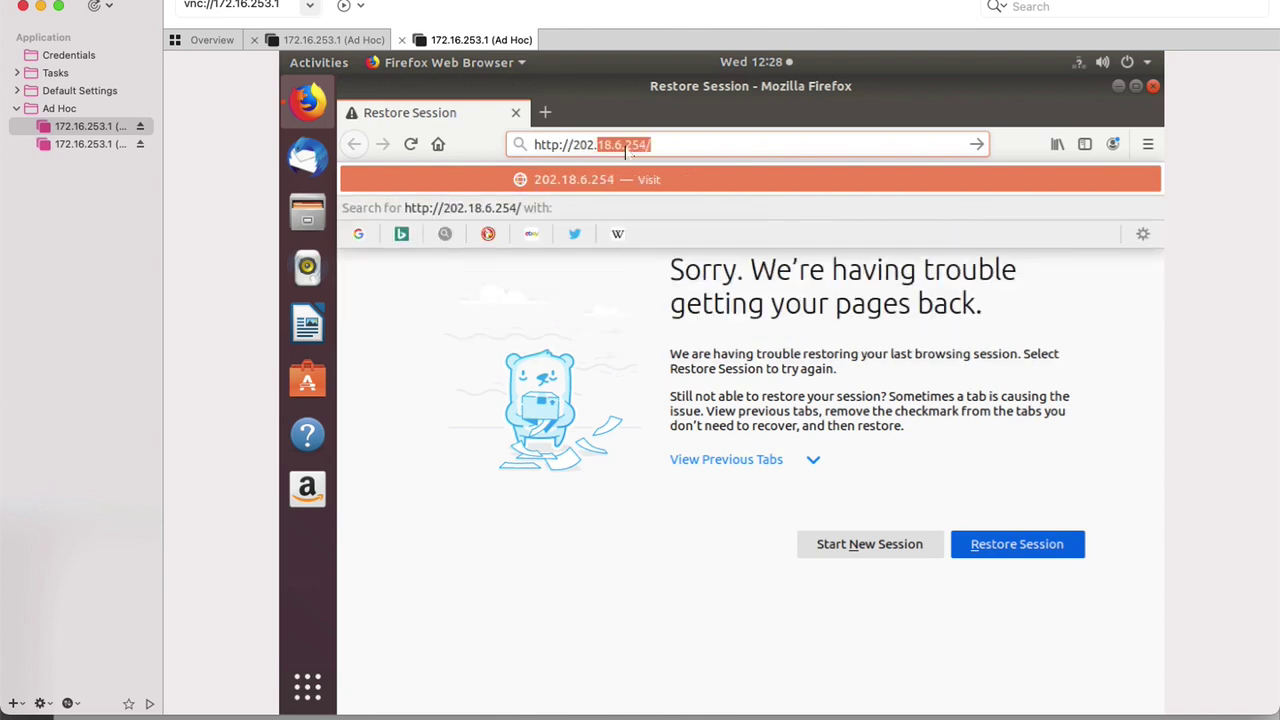
type(".6.154")
key("BackSpace")
key("BackSpace")
key("BackSpace")
type("254")
key("Return")
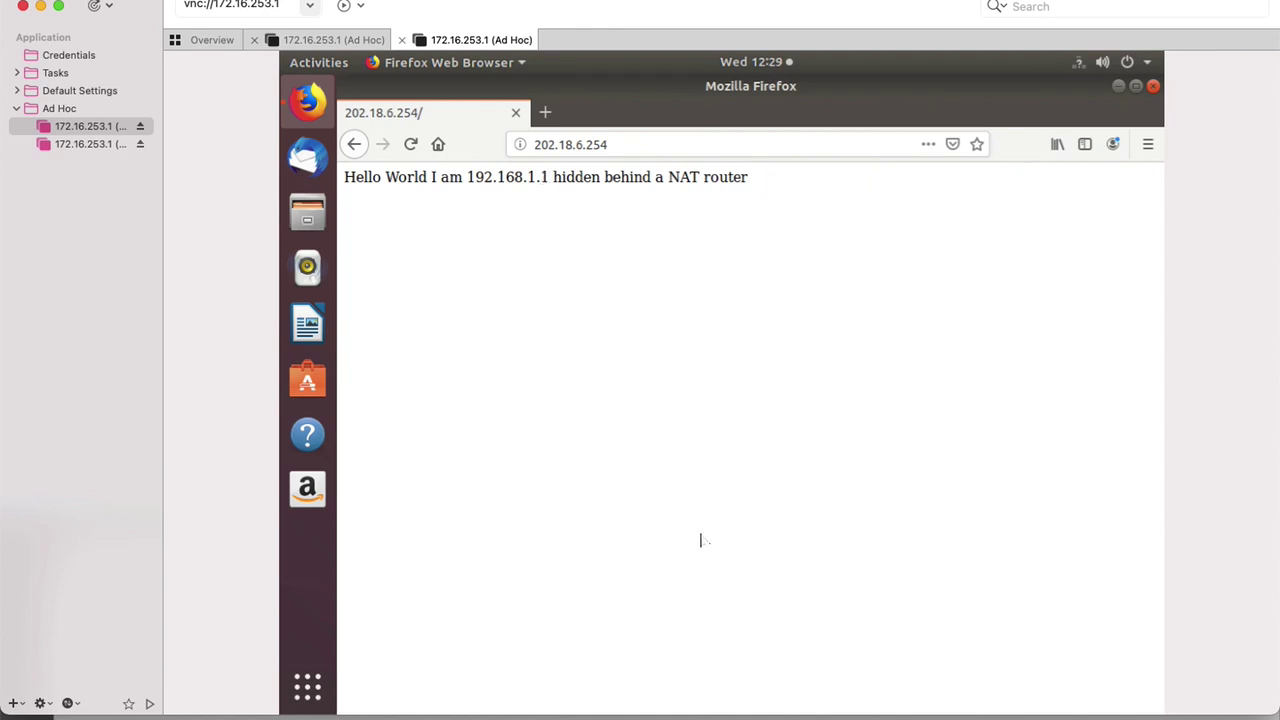
Switch to the MikroTik terminal and highlight the destination address and port in the echoed dstnat firewall log entry.
key("super+Tab")
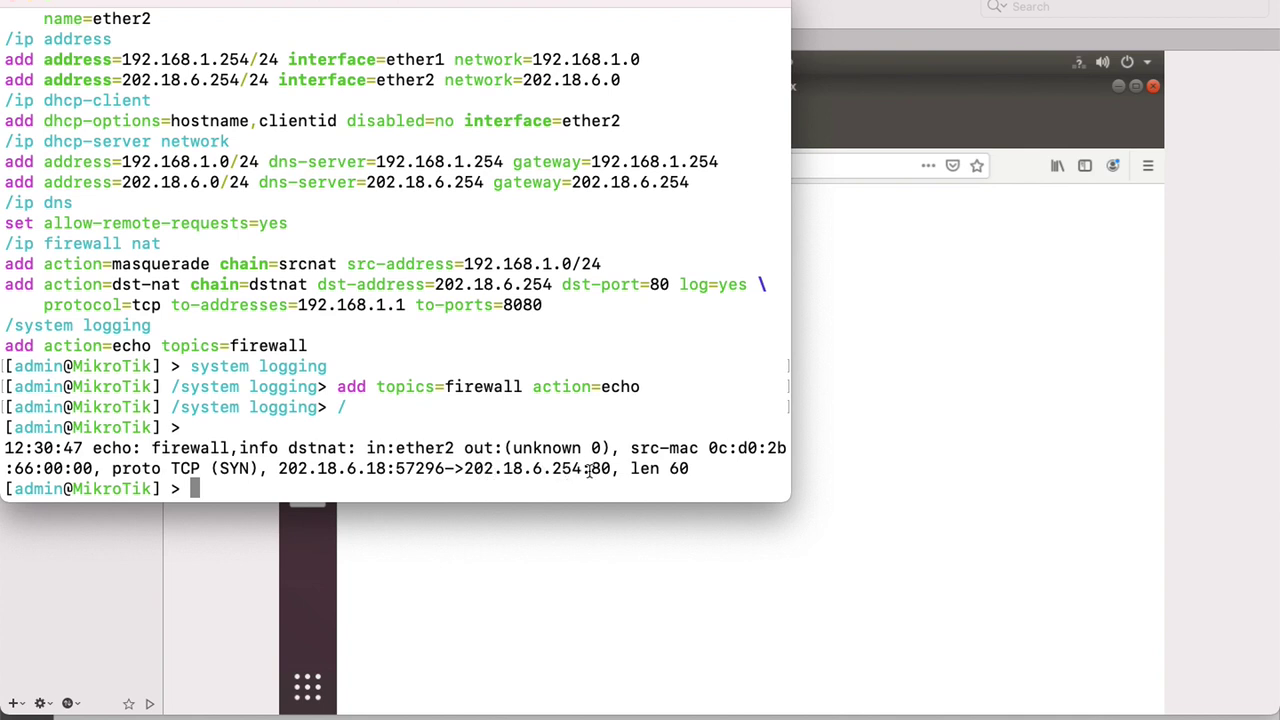
left_click_drag(585, 468, 469, 474)
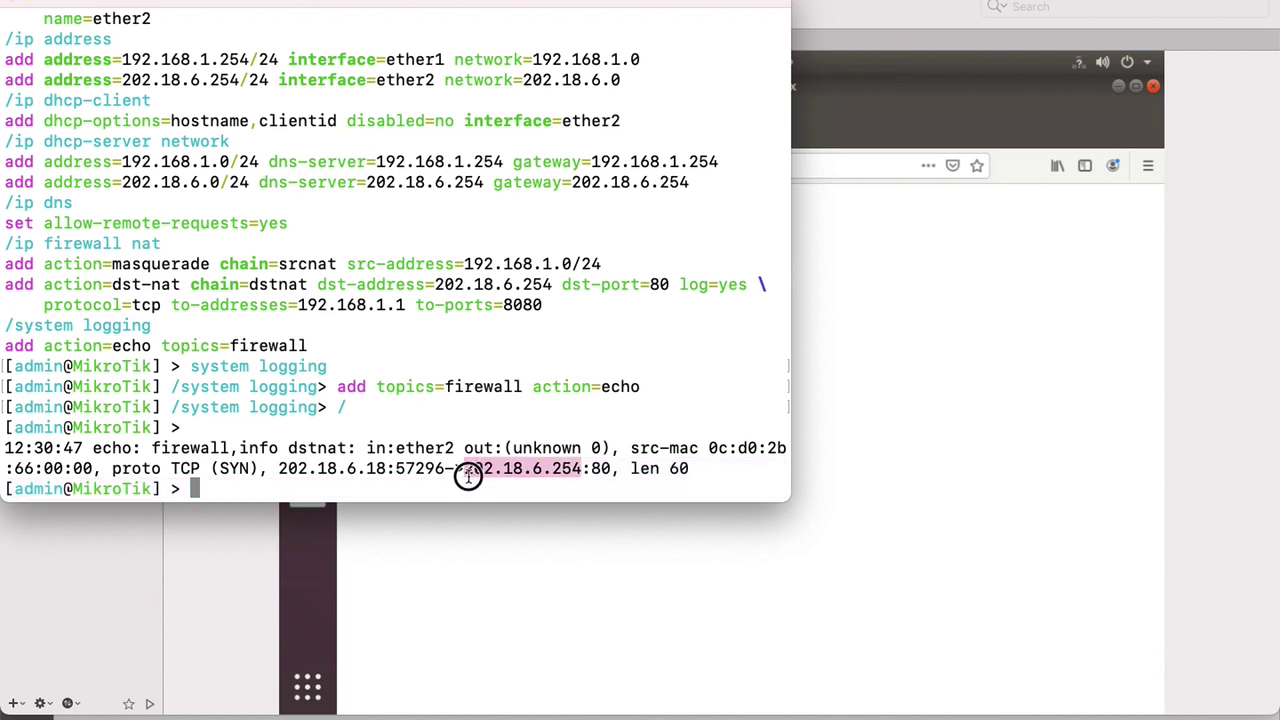
left_click_drag(611, 466, 593, 464)
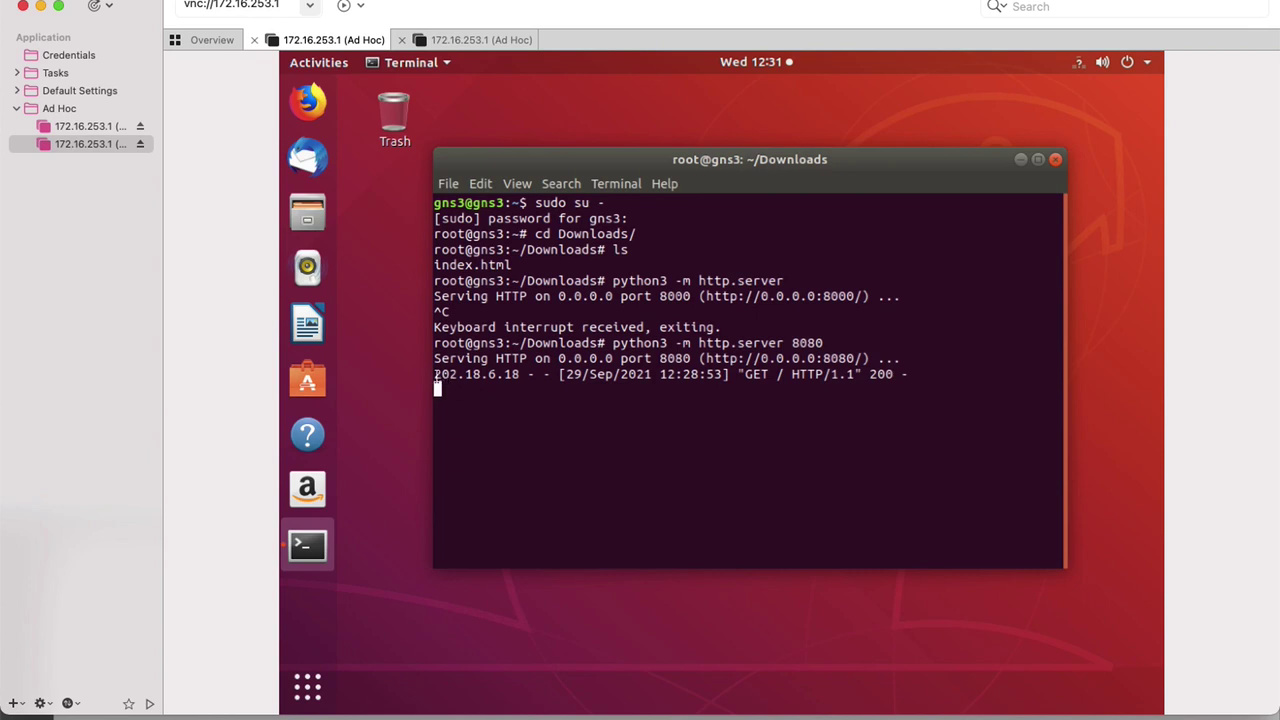
Examine the GET request and its status code in the Python web server log on the first Ubuntu remote desktop.
left_click(446, 376)
left_click_drag(446, 376, 905, 374)
left_click(907, 372)
double_click(872, 374)
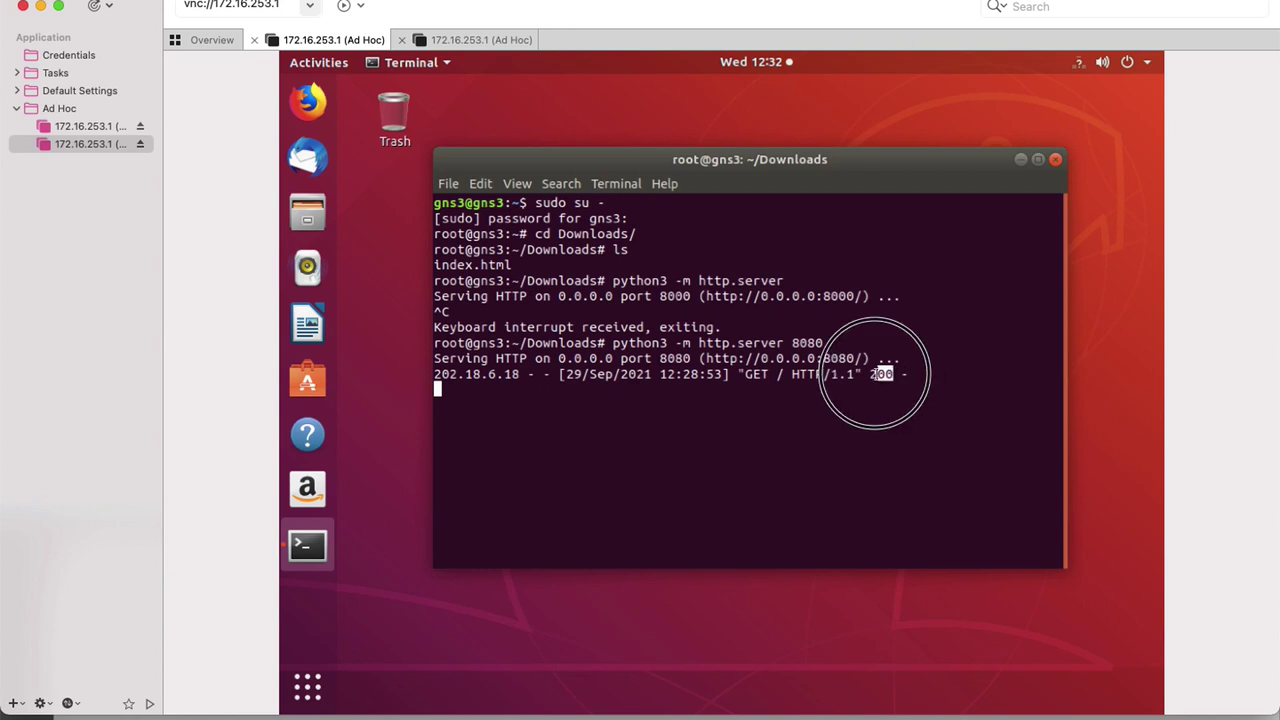
left_click(847, 418)
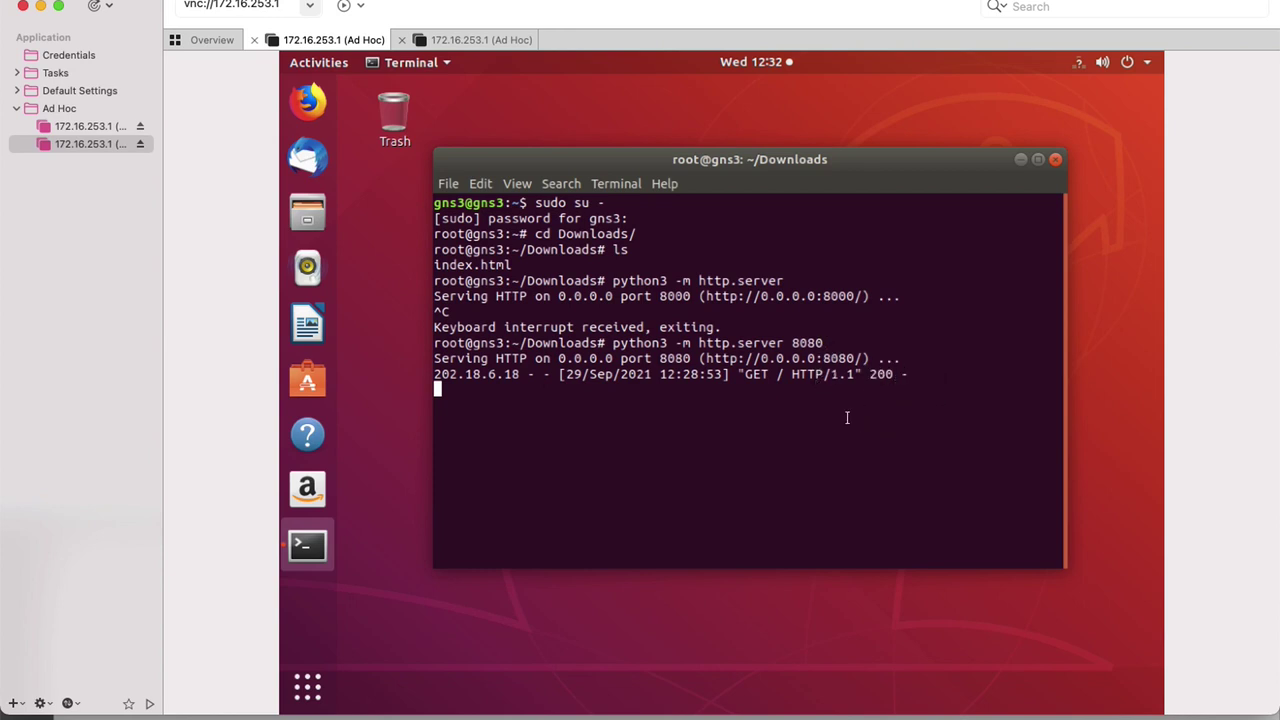